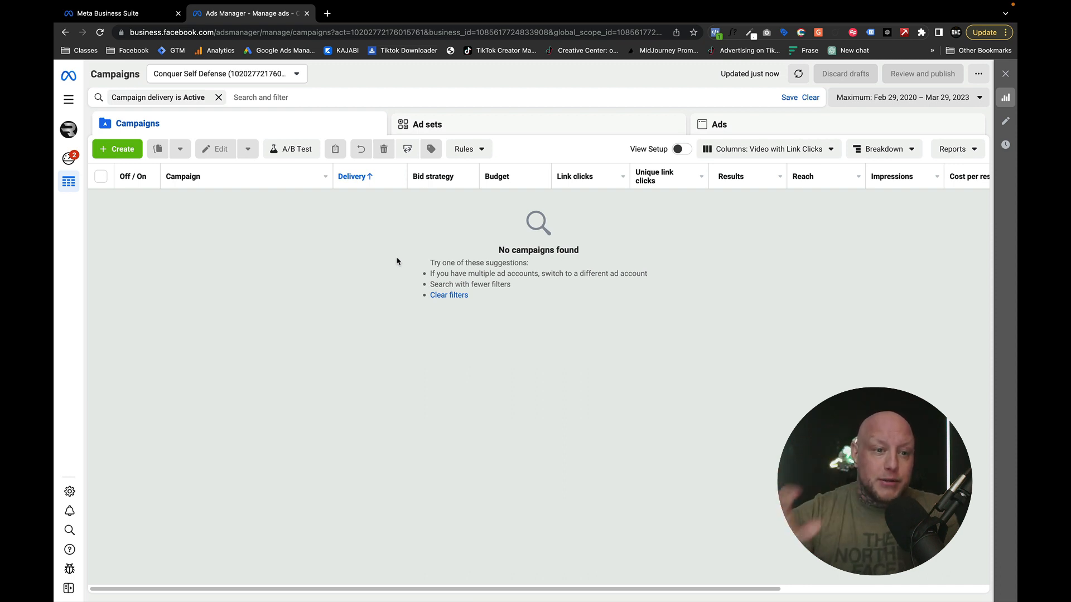
- Create a new auction campaign with the Awareness objective
click(117, 149)
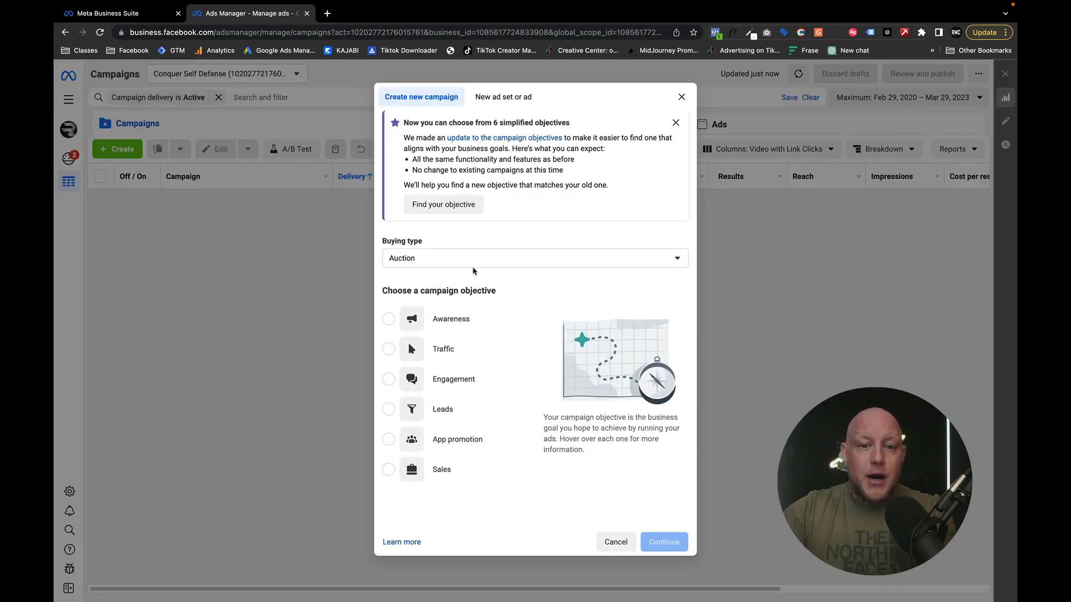
click(476, 328)
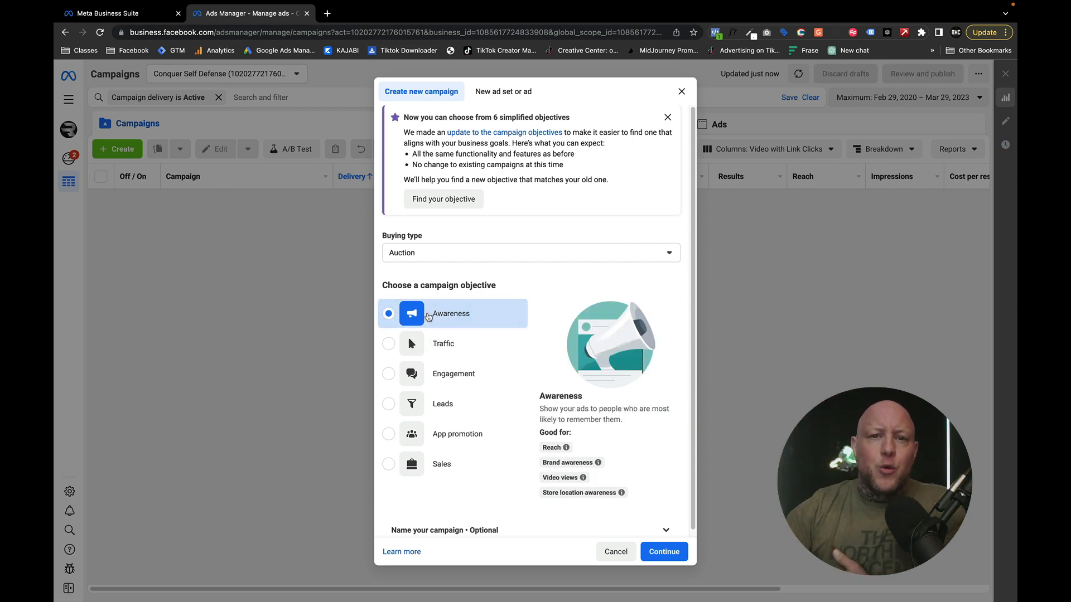
click(675, 552)
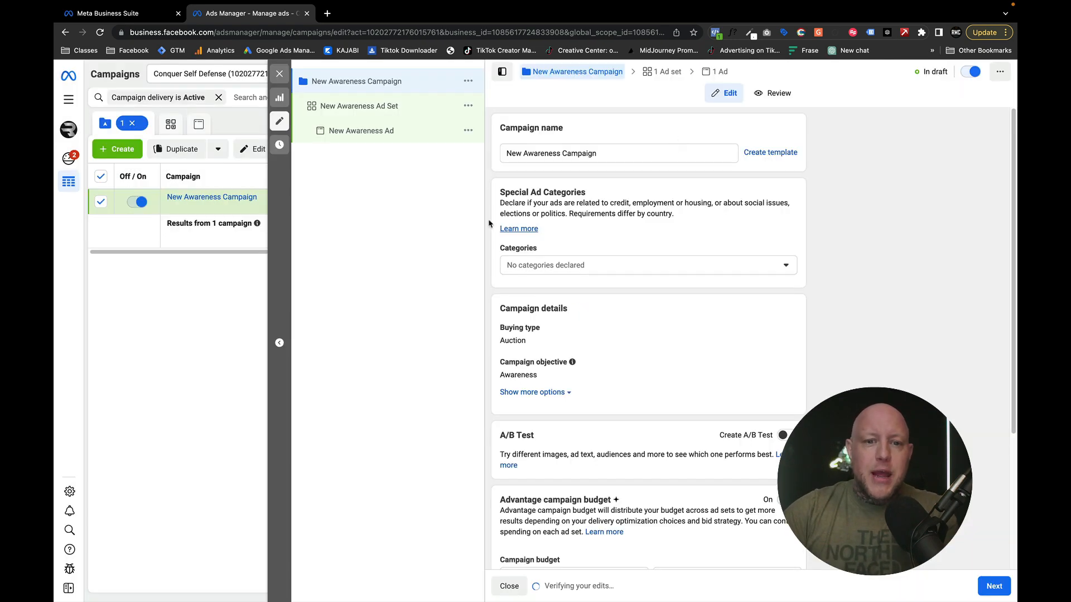
- Name the campaign "Awareness - TEST AD"
triple_click(614, 154)
text(AW)
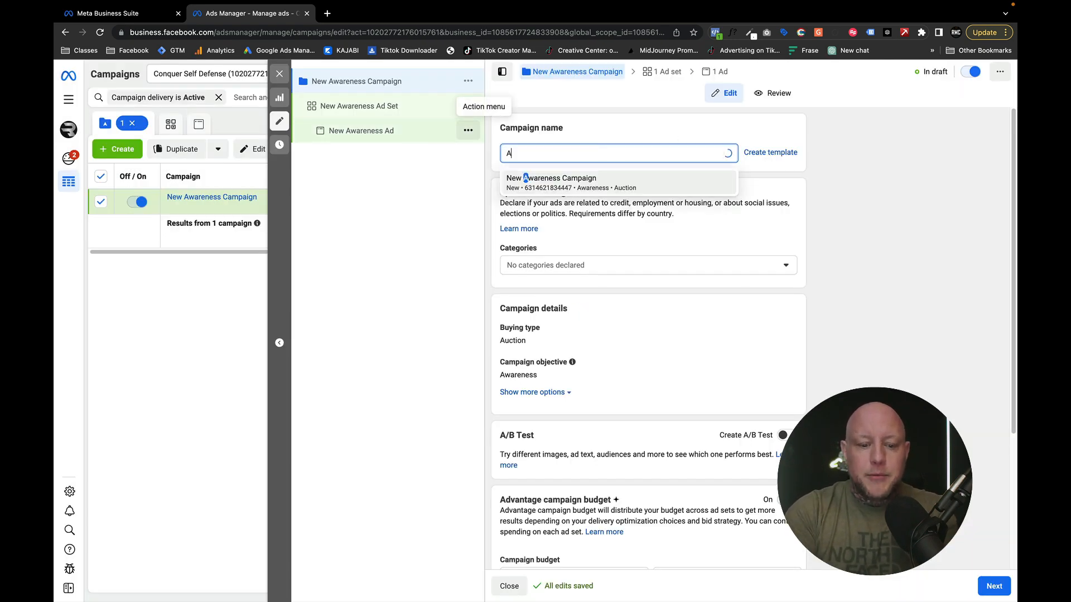
key(BackSpace)
key(BackSpace)
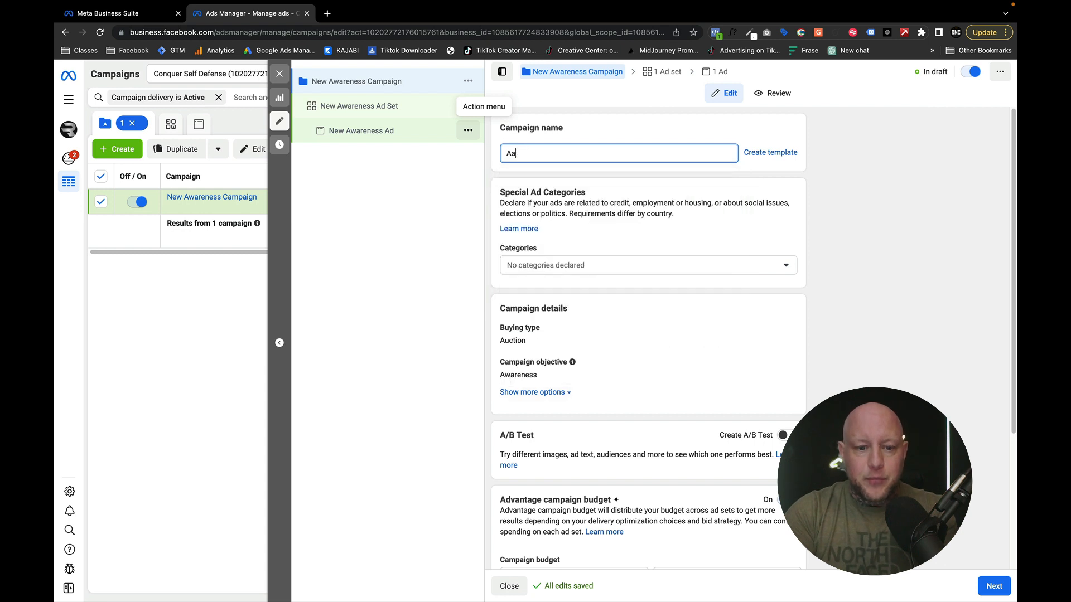
text(Awareness )
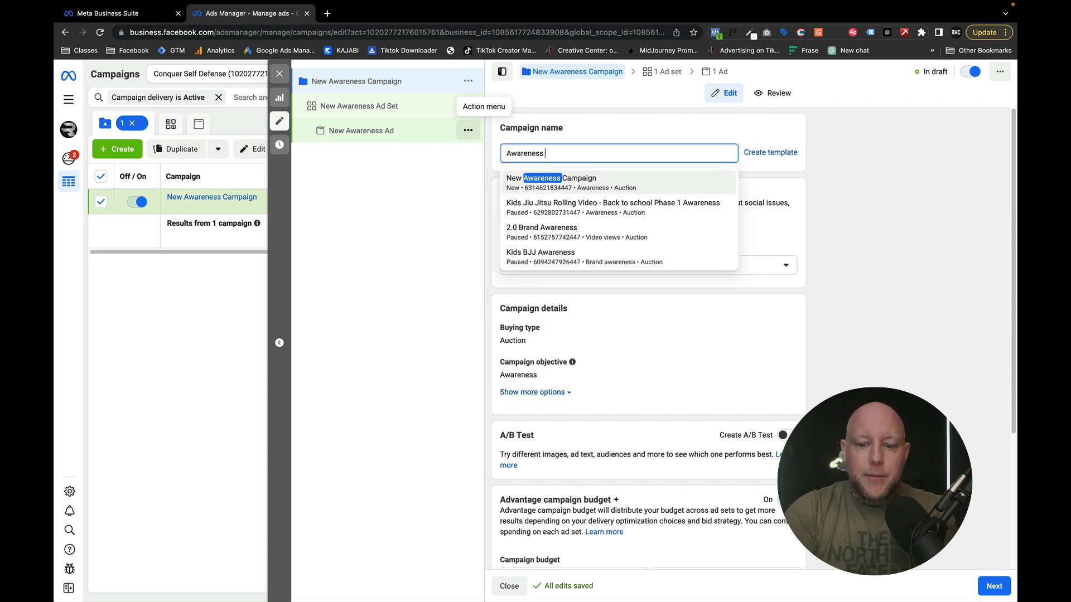
text(- T)
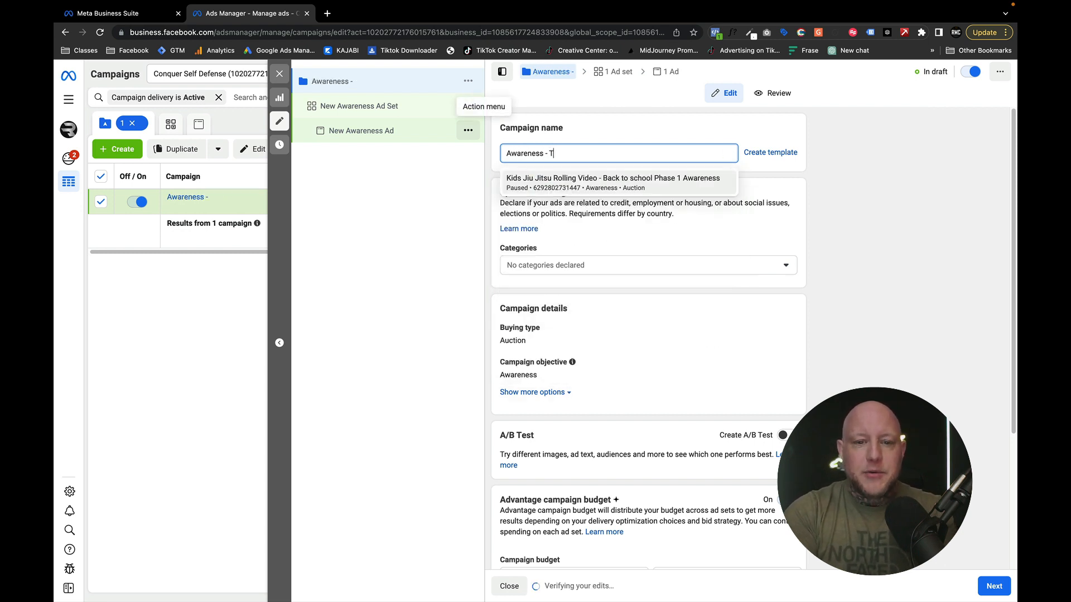
text(EST AD)
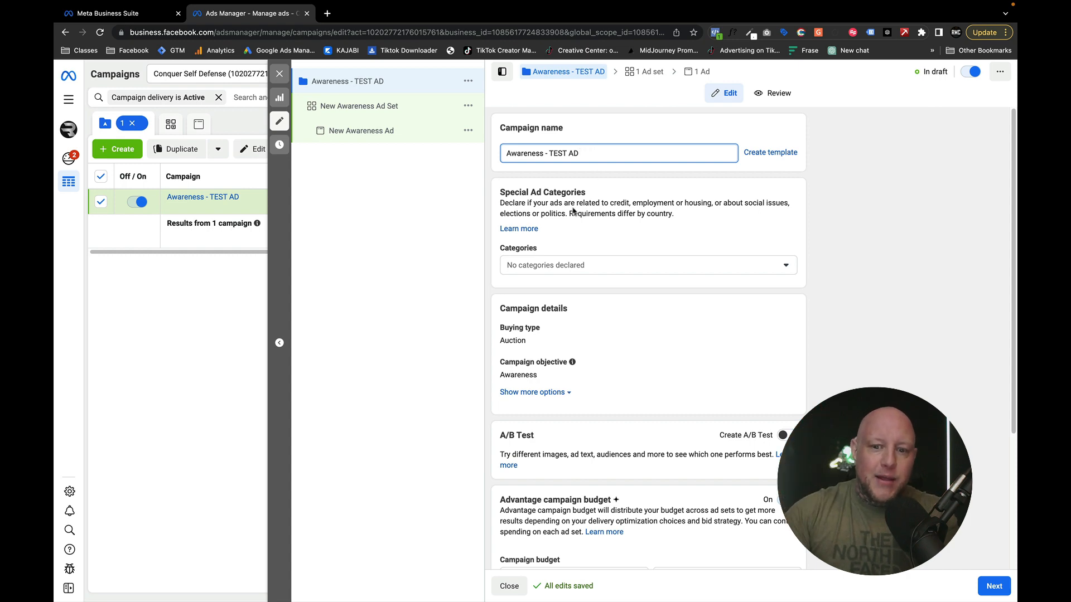
- Turn off Advantage campaign budget for the campaign and continue to the ad set
scroll(572, 210, down, 3)
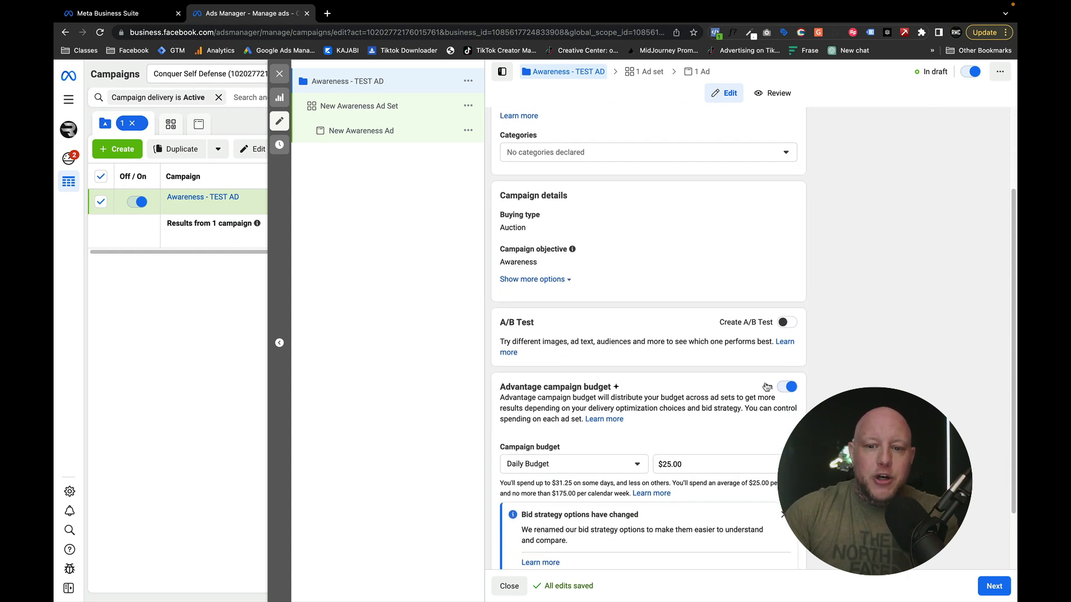
click(767, 386)
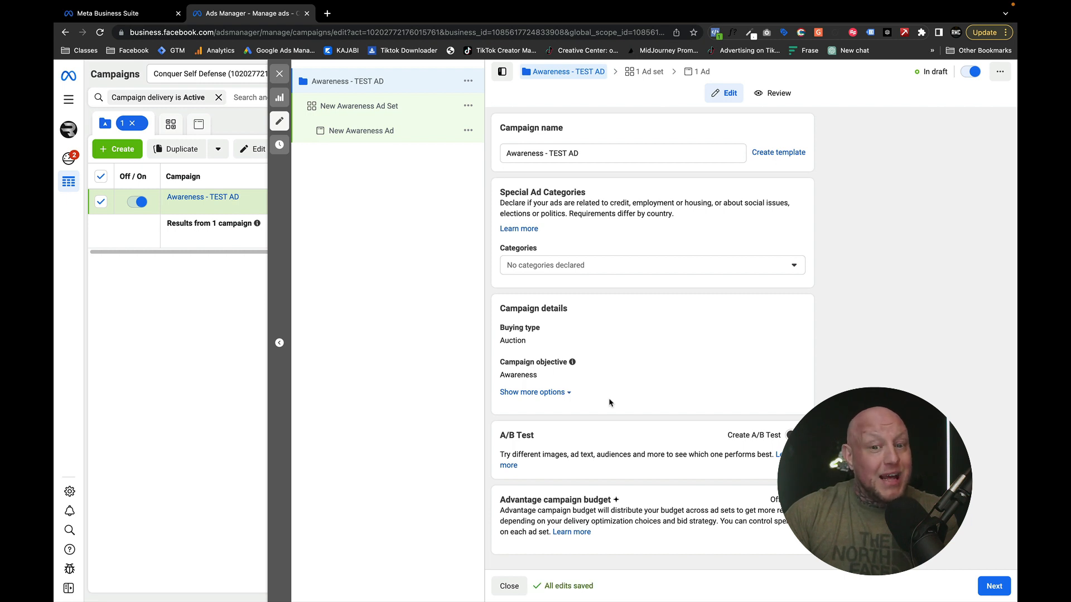
click(995, 586)
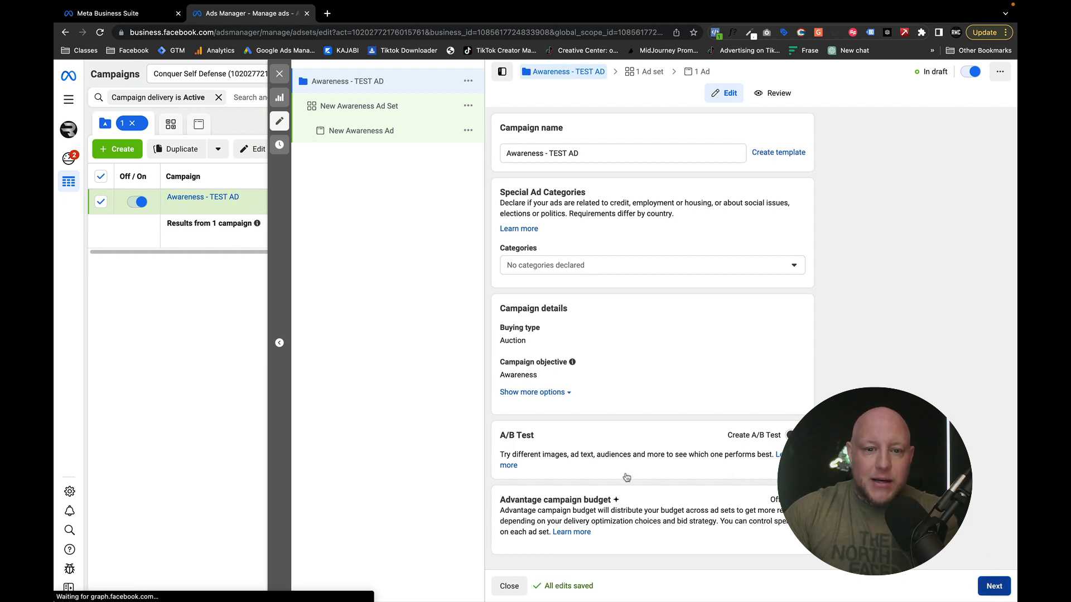
- Copy the campaign name and use it to rename the ad set "Awareness - TEST AD"
drag(603, 154, 453, 148)
click(349, 80)
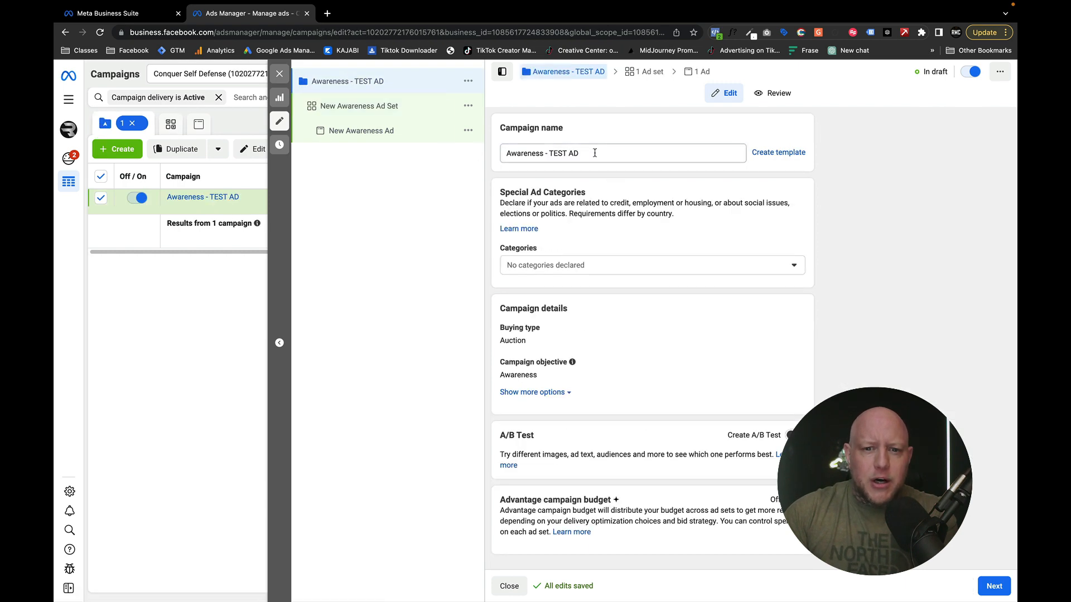
click(337, 108)
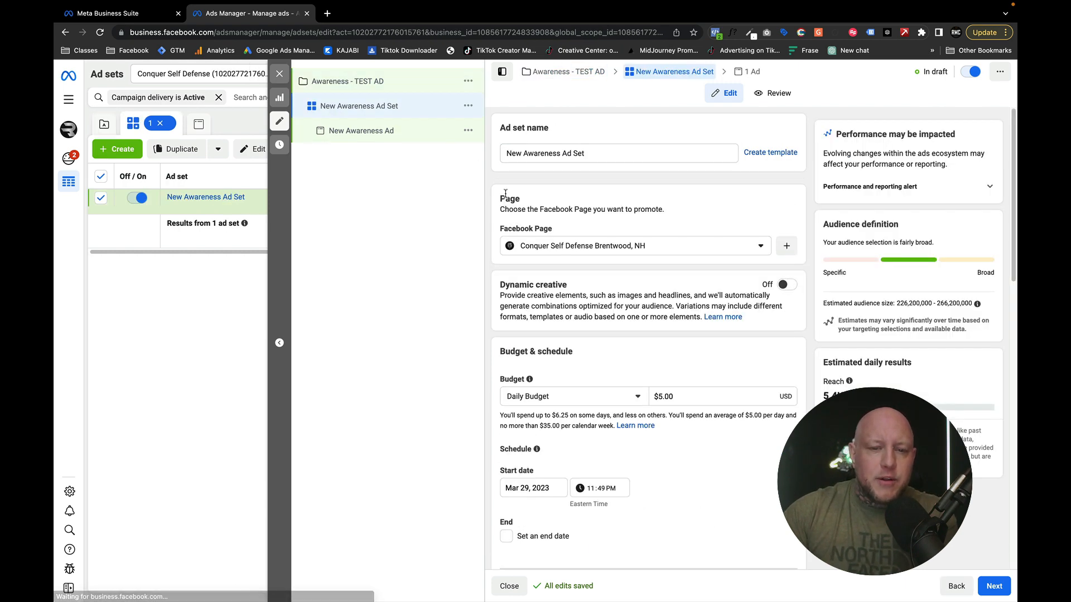
triple_click(620, 161)
text(Awareness - TEST AD)
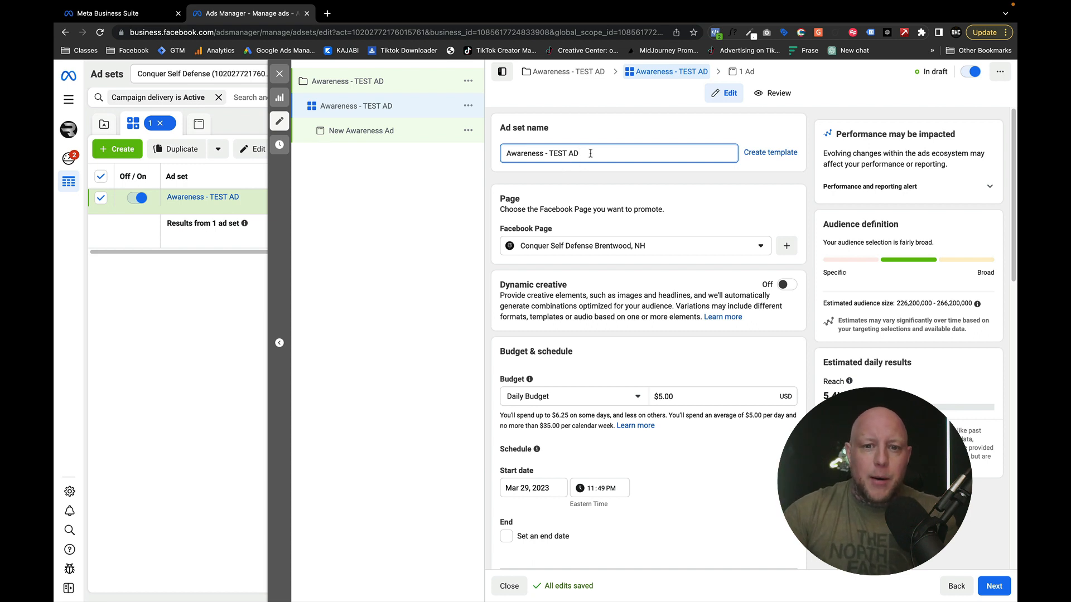
- Examine the ad set's daily budget and schedule settings
mouse_move(557, 227)
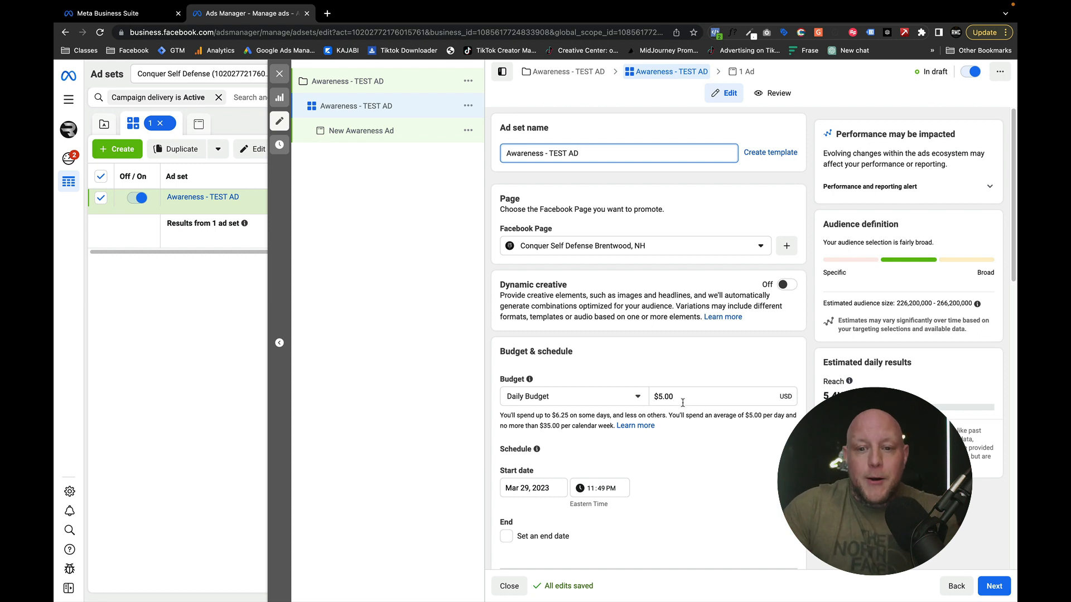
click(678, 399)
scroll(610, 395, down, 3)
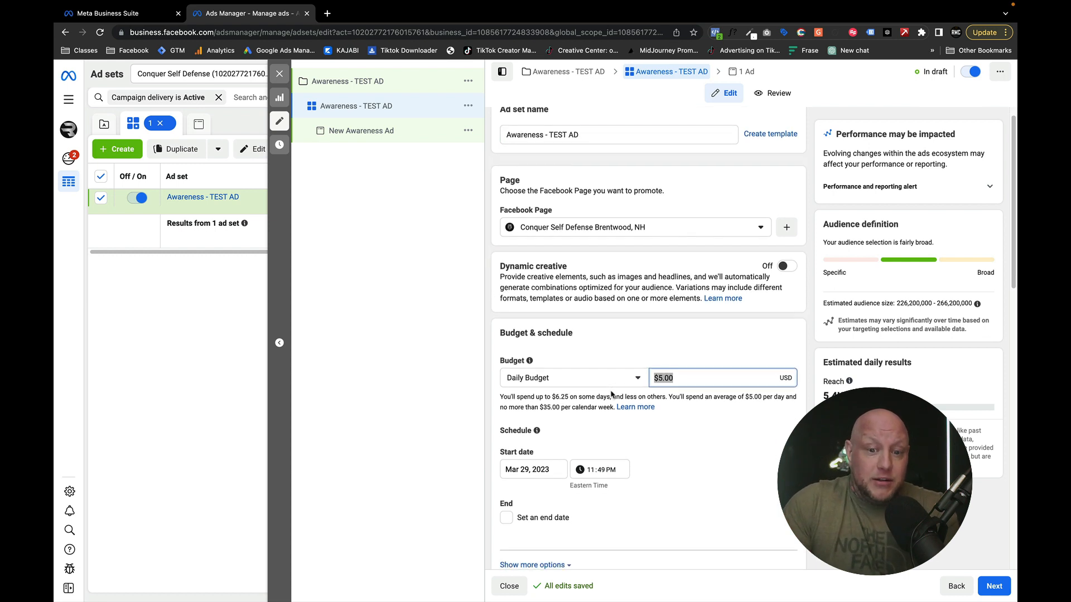
scroll(548, 407, down, 1)
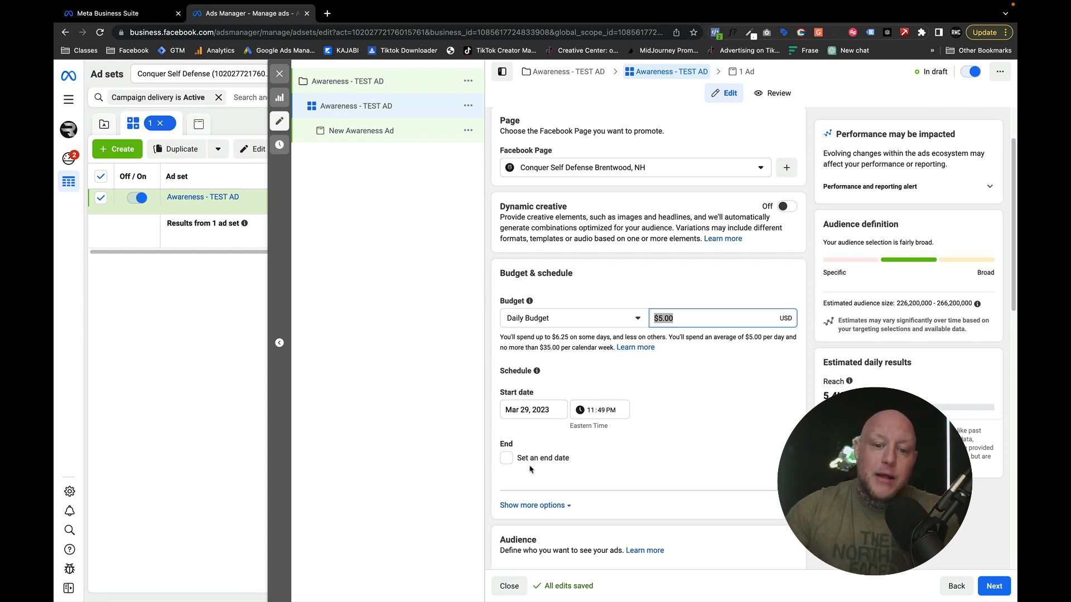
- Replace the audience location with the place Conquer Self Defense Brentwood, NH, searching for it by its street address
scroll(532, 463, down, 5)
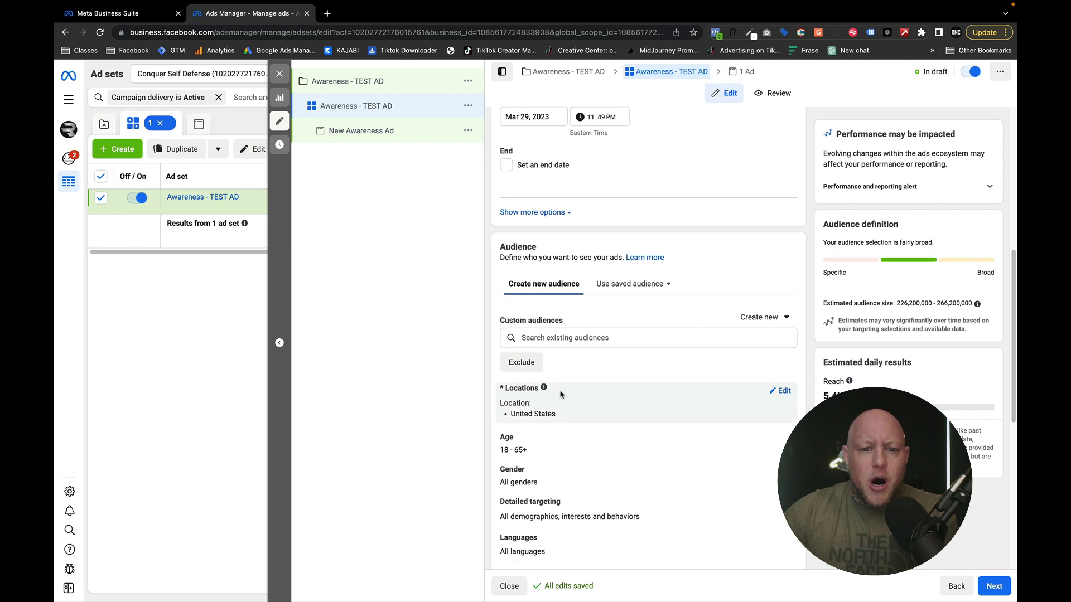
scroll(560, 394, down, 2)
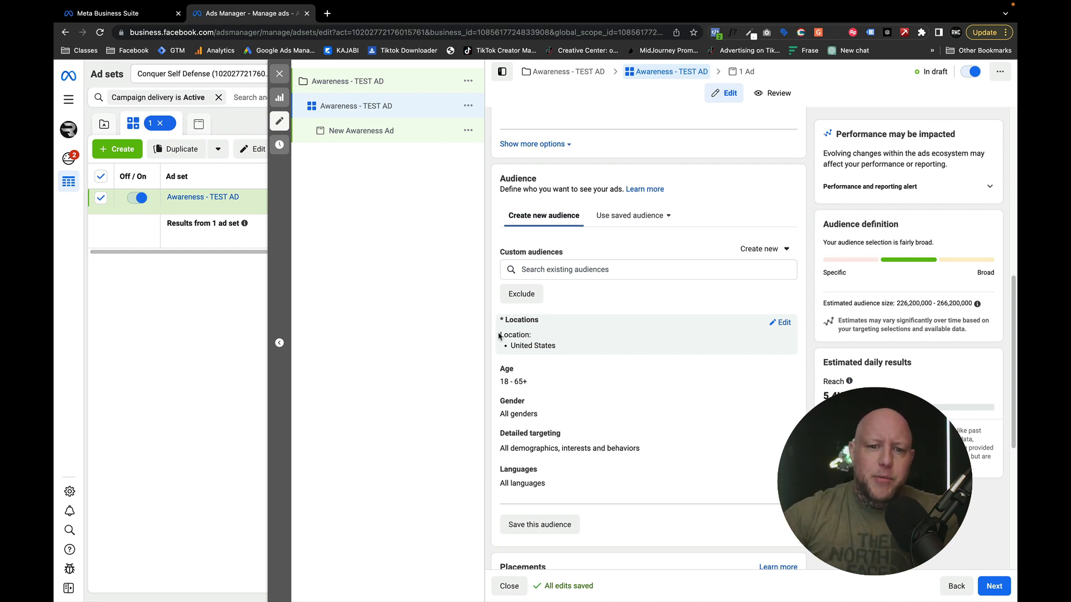
click(781, 322)
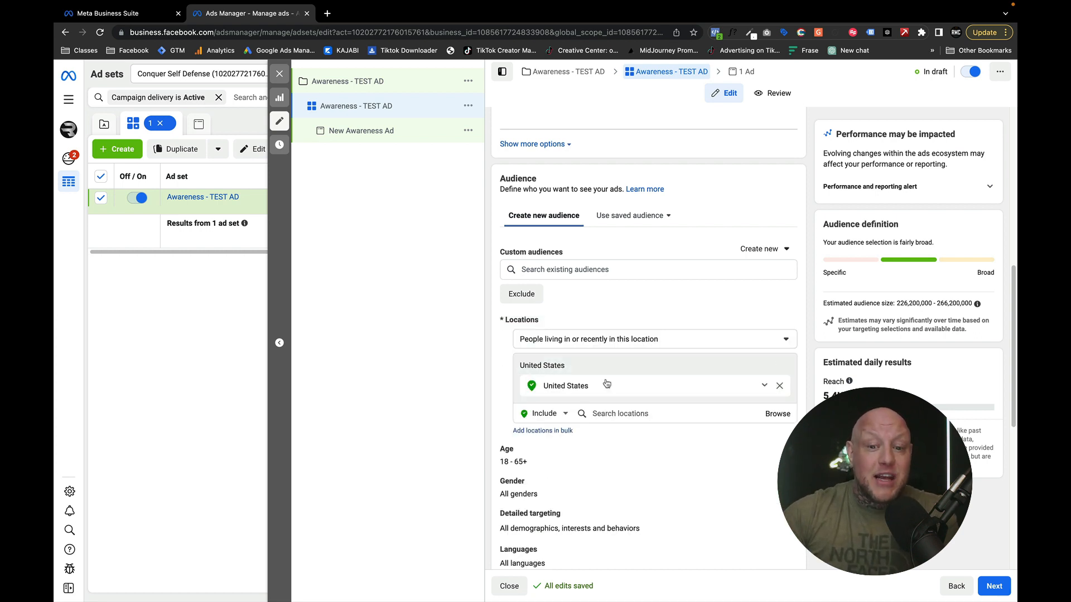
click(611, 410)
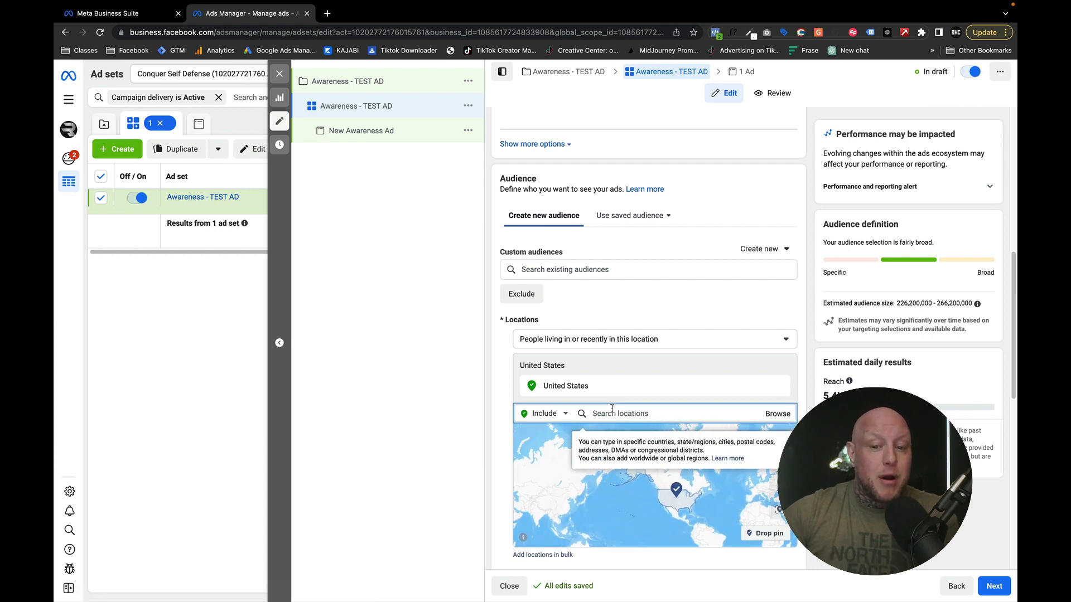
text(313)
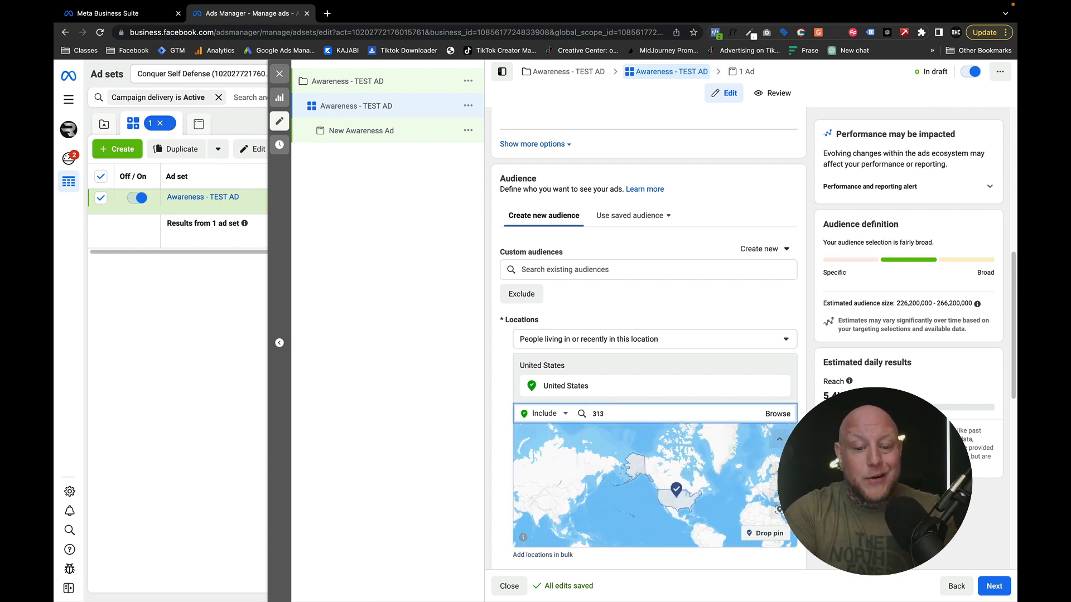
text( rt)
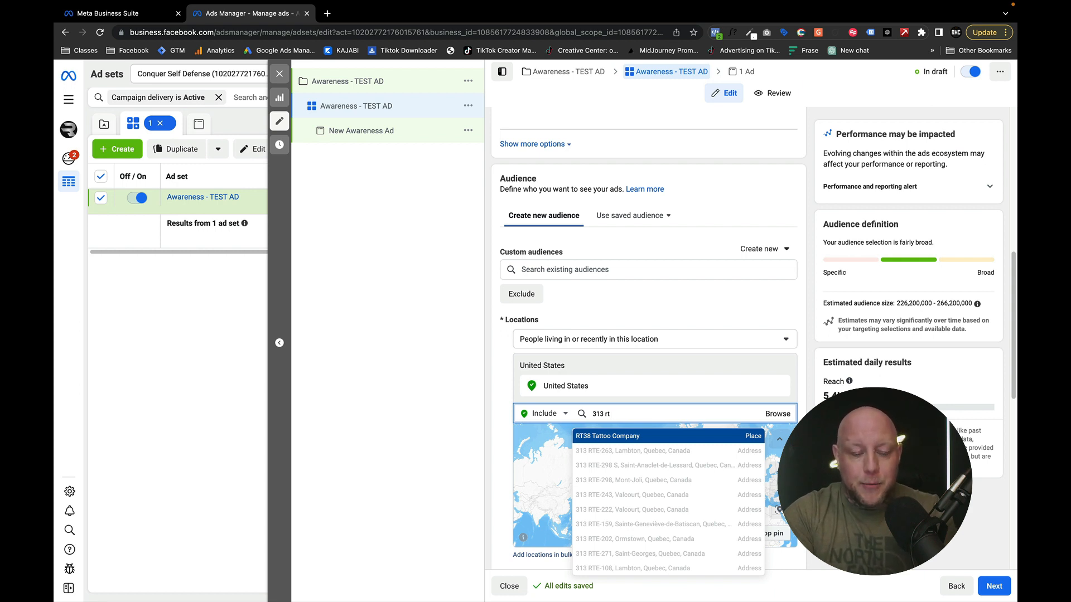
text(25)
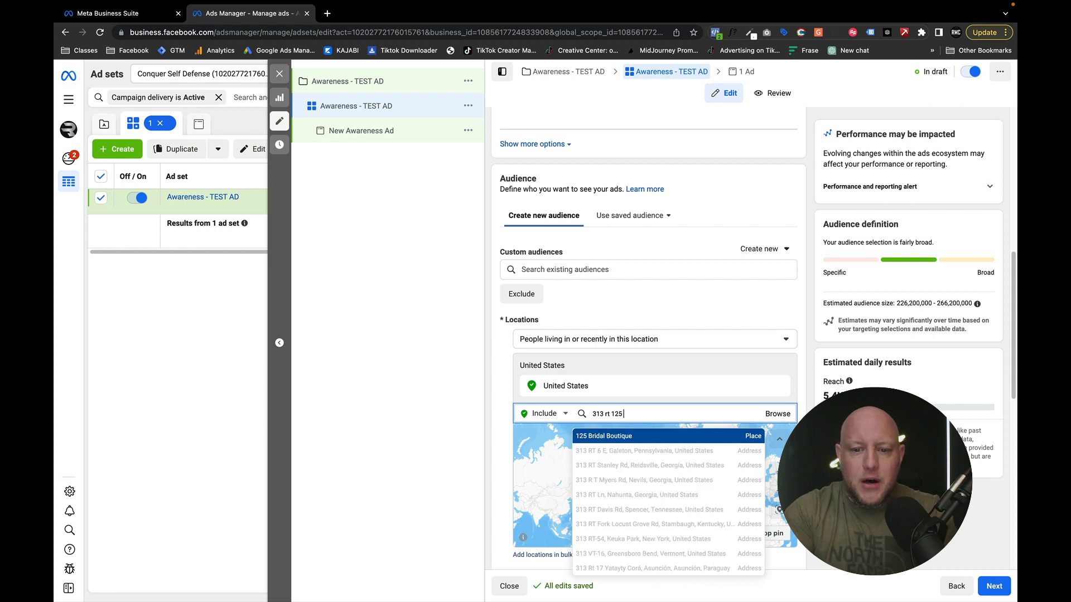
text( brentwood)
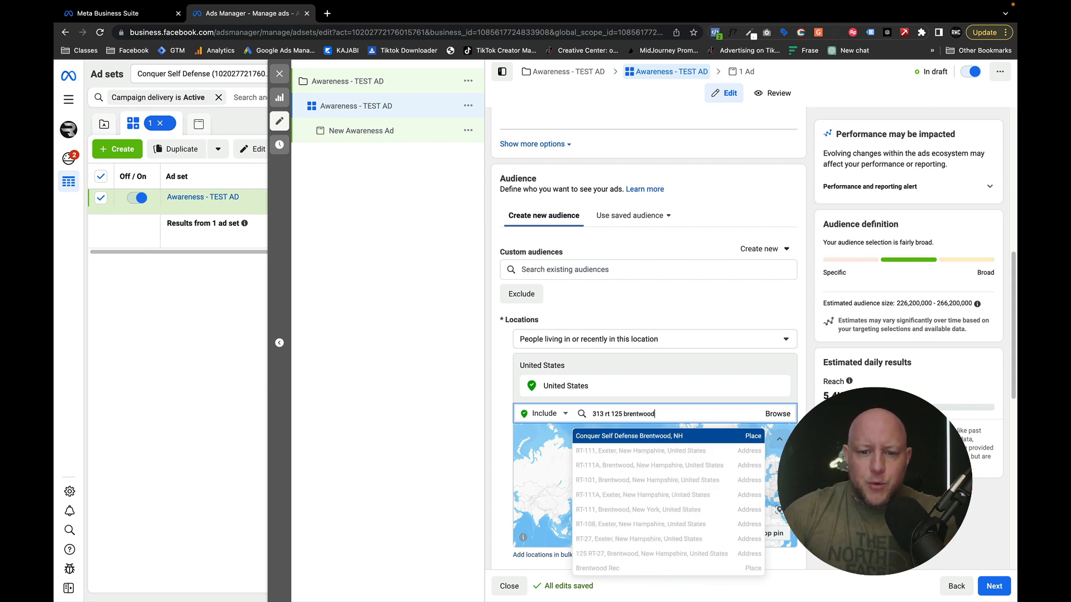
click(637, 437)
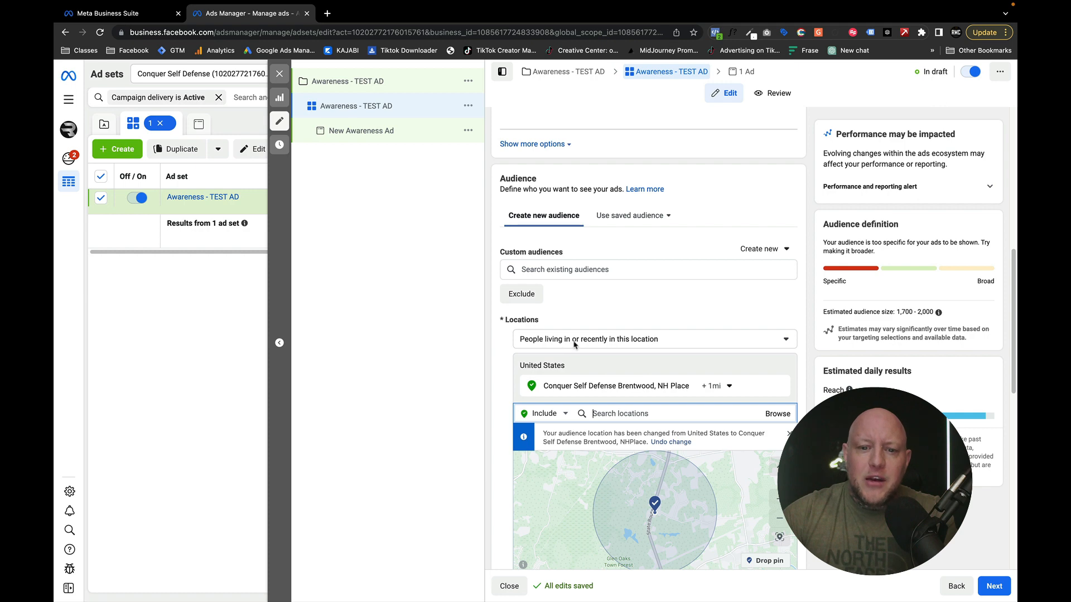
- Target only people living in this location and set the radius around Conquer Self Defense to 10 mi
click(692, 342)
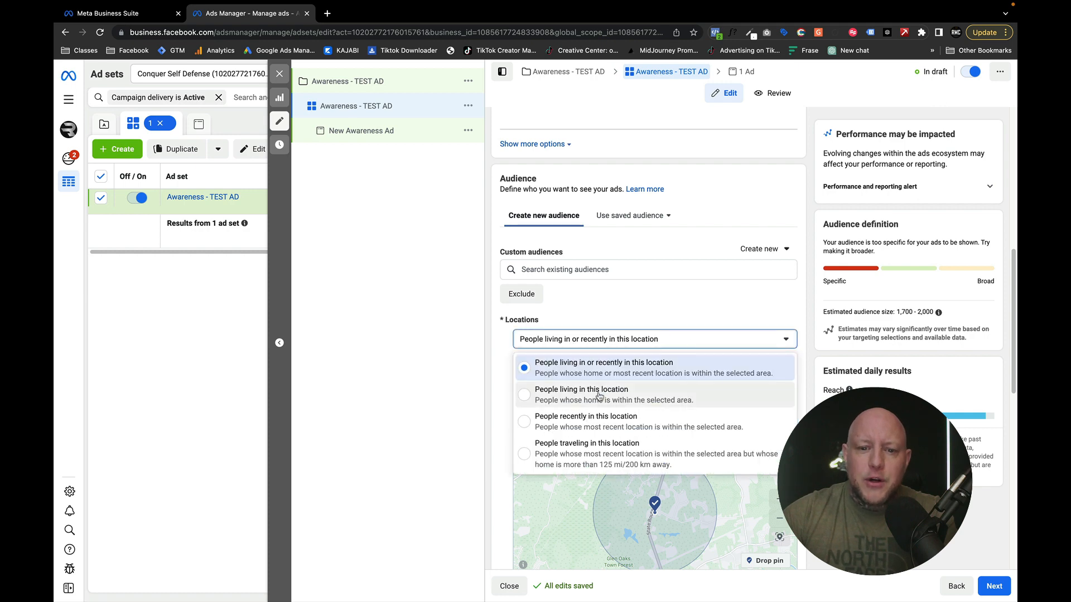
click(494, 396)
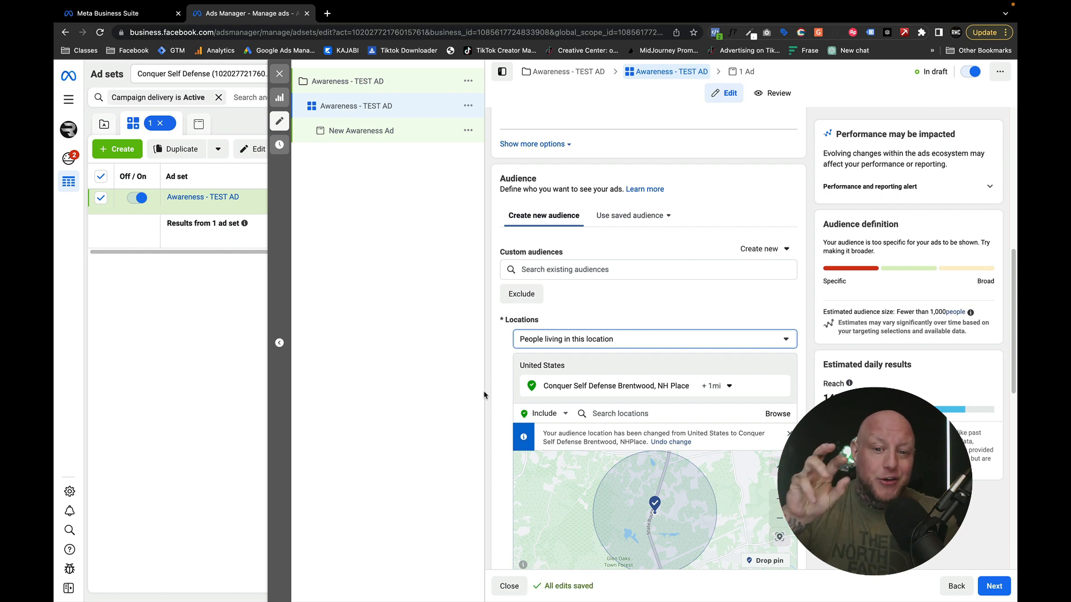
click(722, 388)
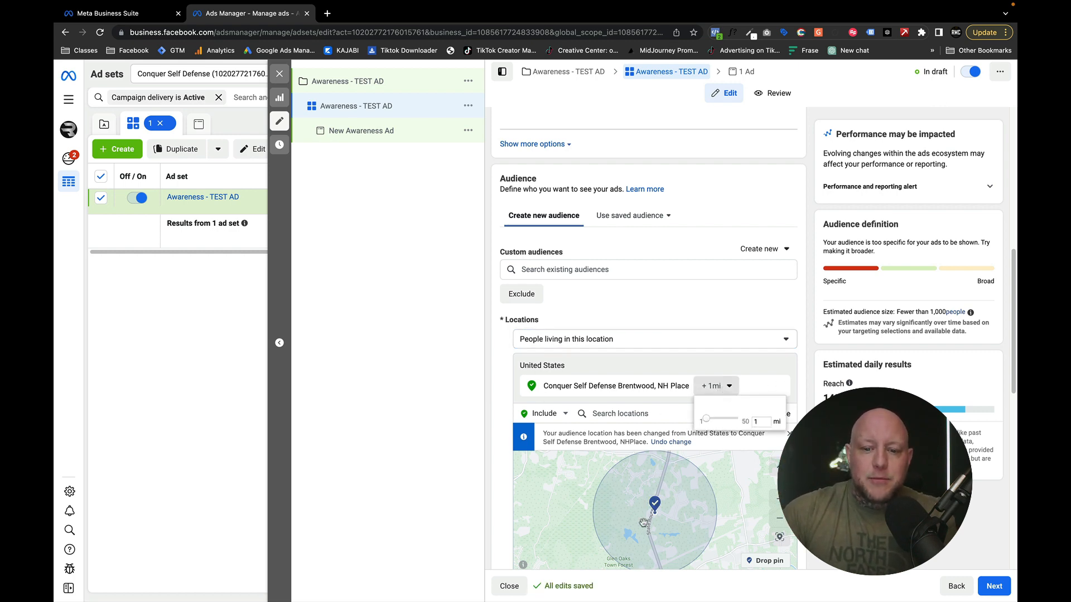
double_click(756, 422)
text(10)
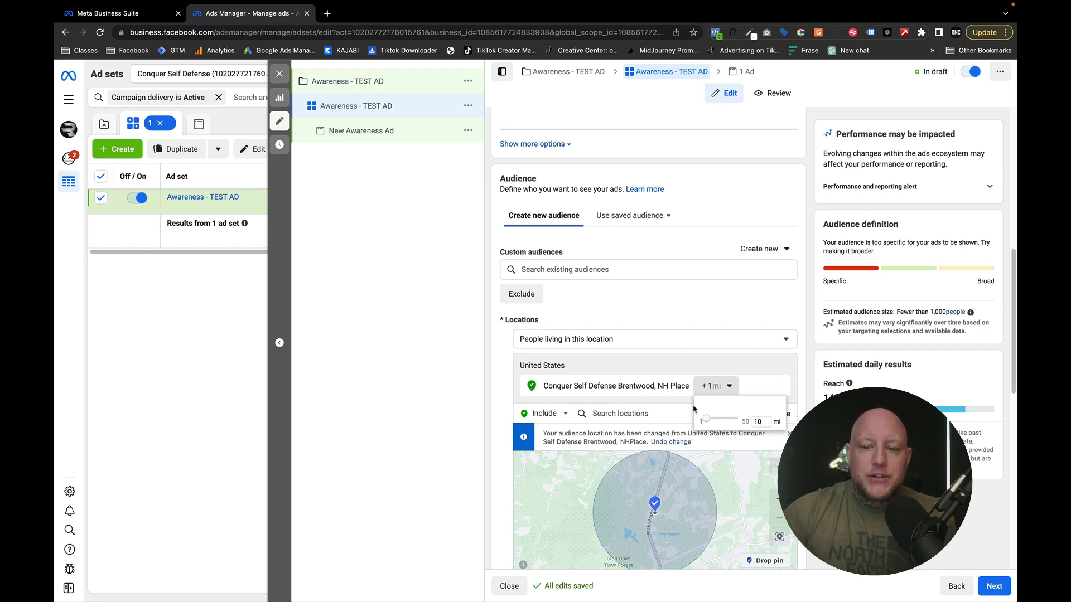
key(Return)
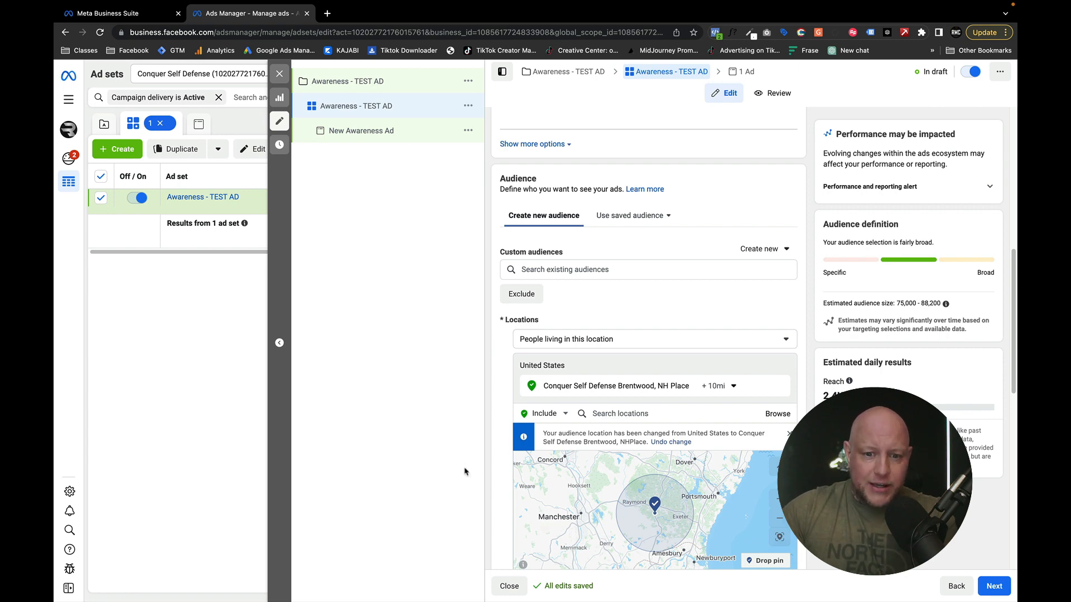
- Review the ad set's audience location, age, gender, detailed targeting and language settings, plus its placements and delivery optimization
scroll(488, 443, down, 3)
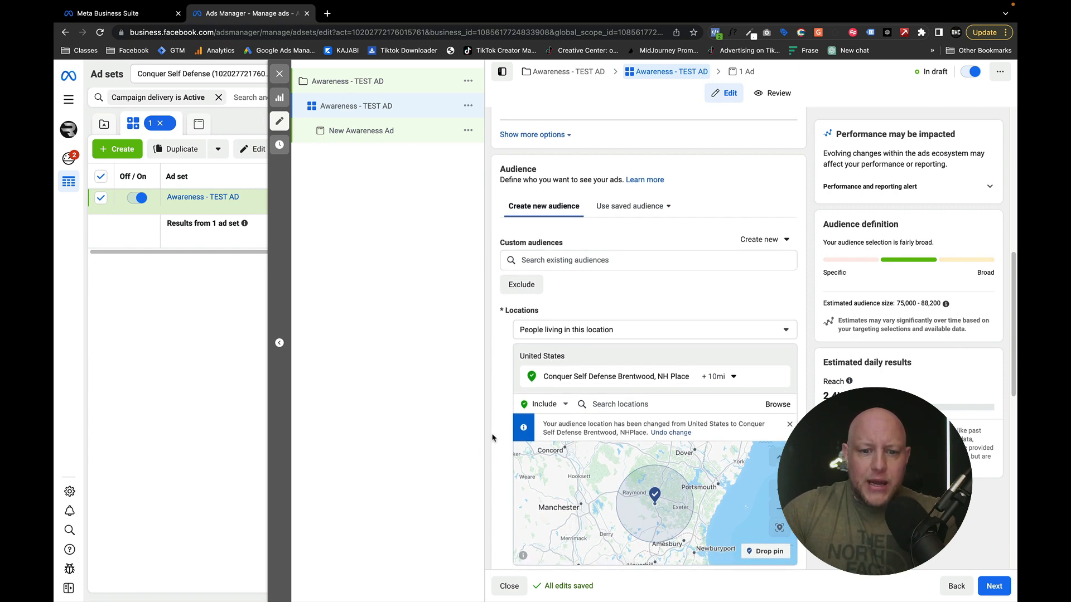
scroll(493, 436, down, 2)
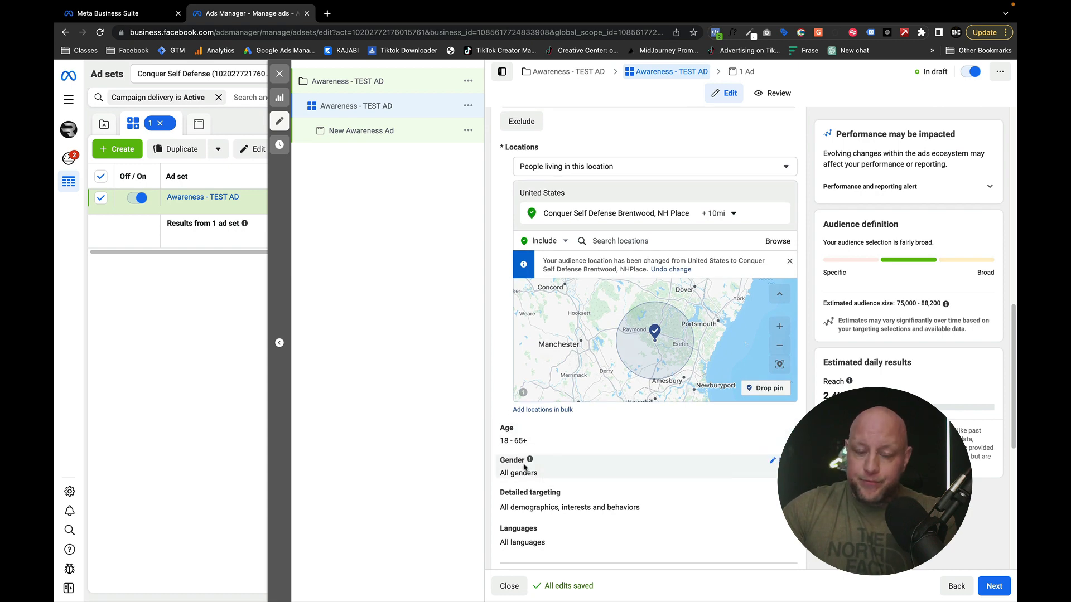
scroll(521, 466, down, 2)
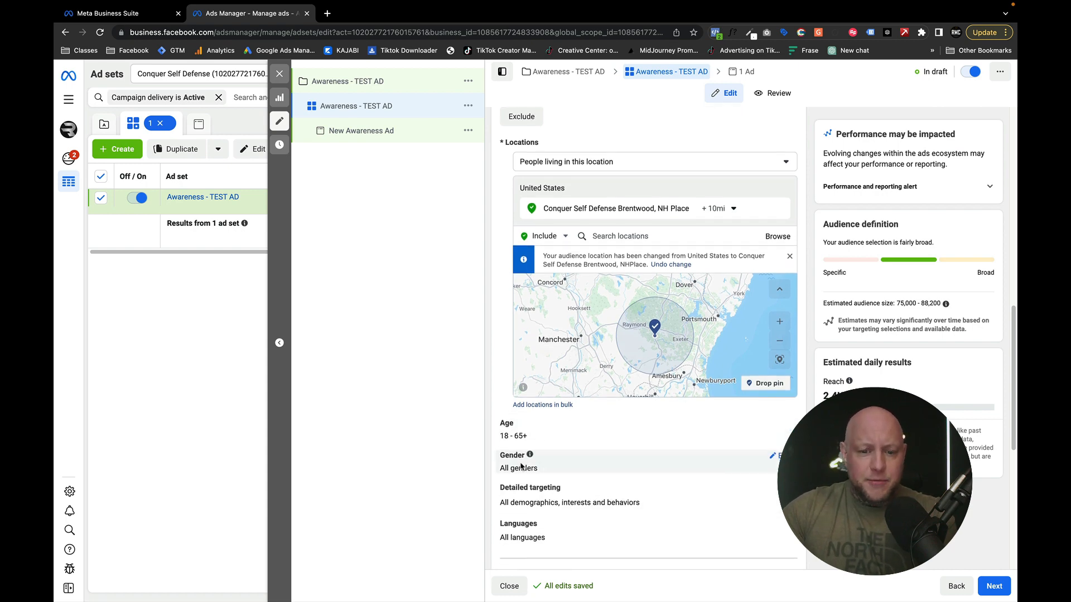
scroll(532, 414, down, 1)
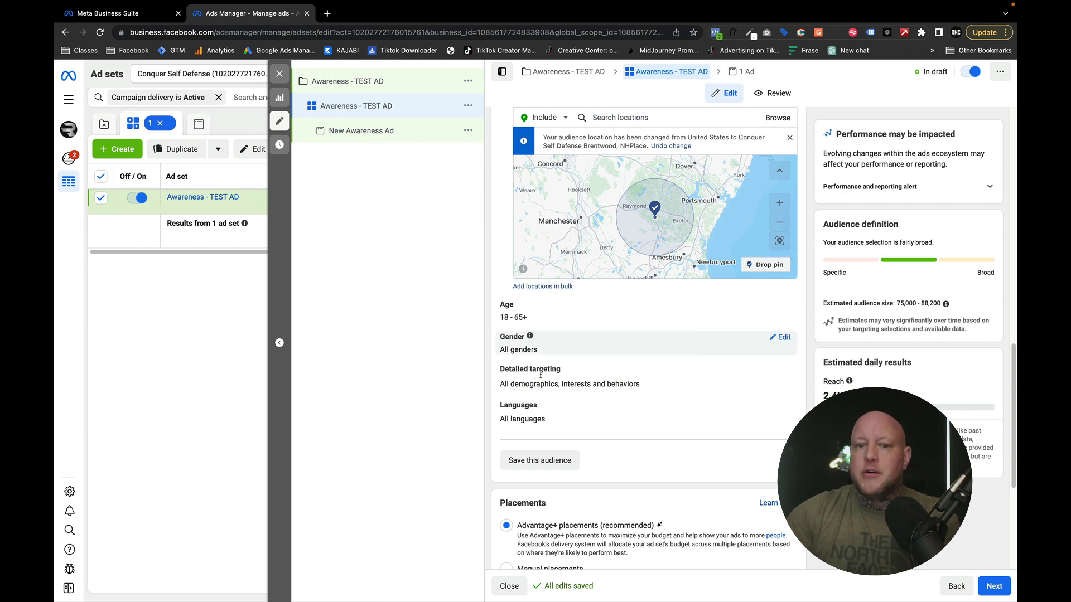
scroll(558, 378, down, 3)
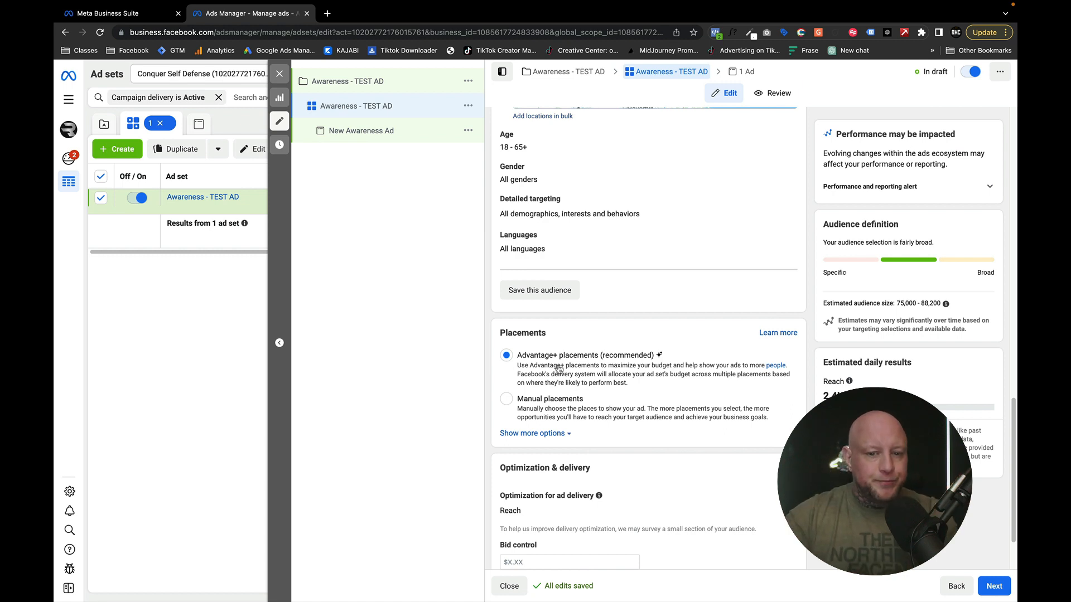
scroll(558, 368, down, 1)
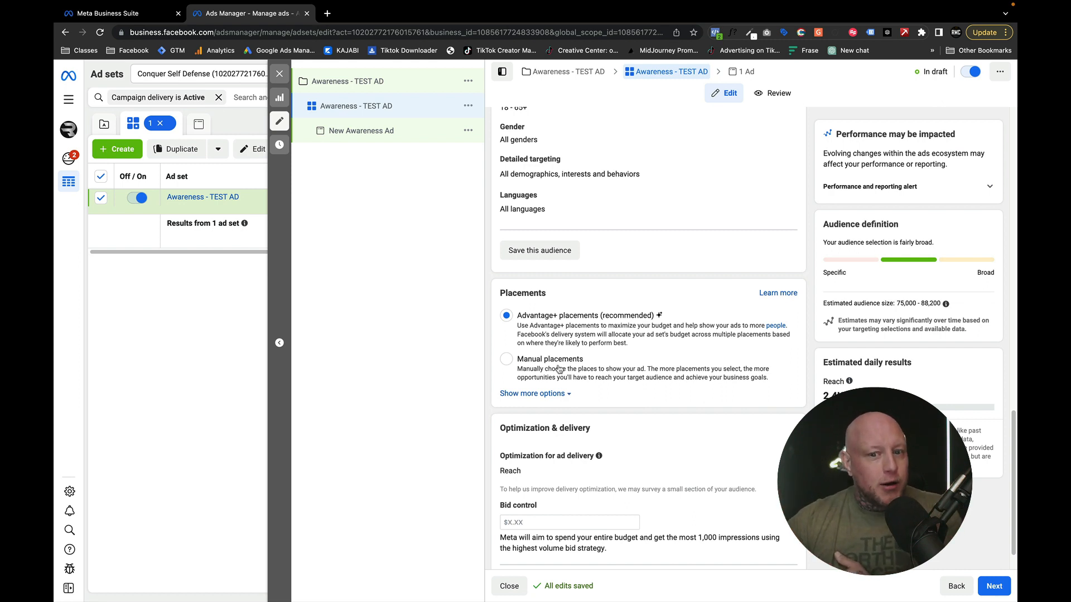
scroll(524, 306, down, 2)
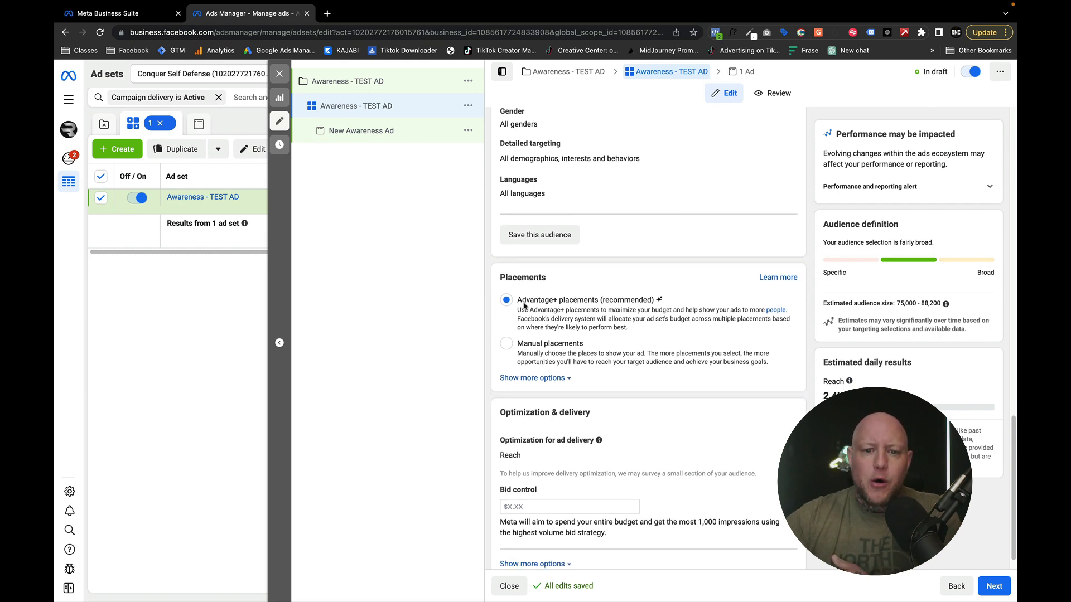
scroll(555, 449, up, 15)
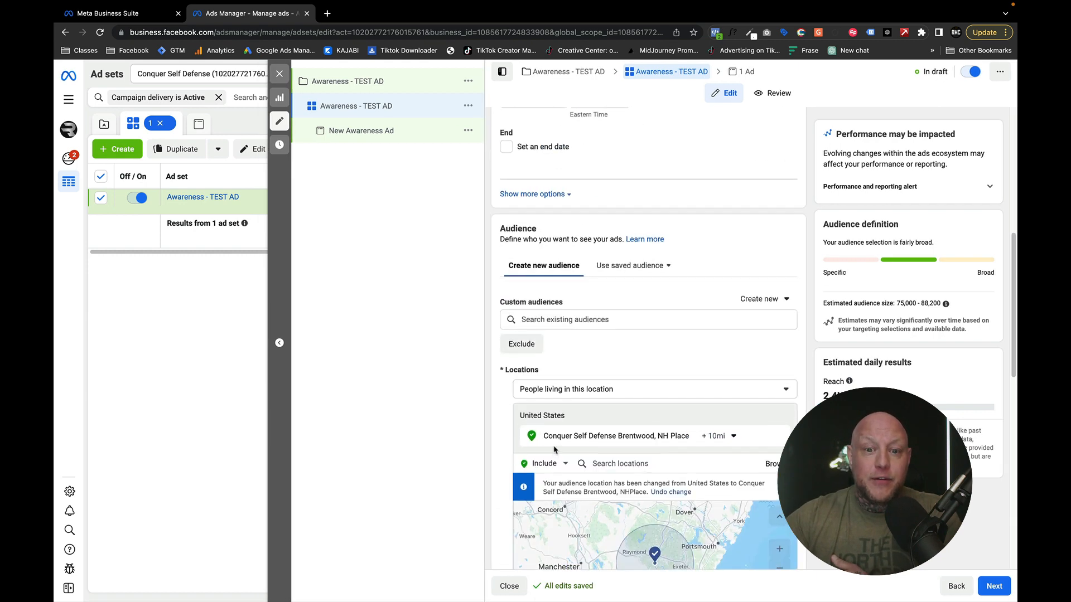
scroll(555, 449, down, 15)
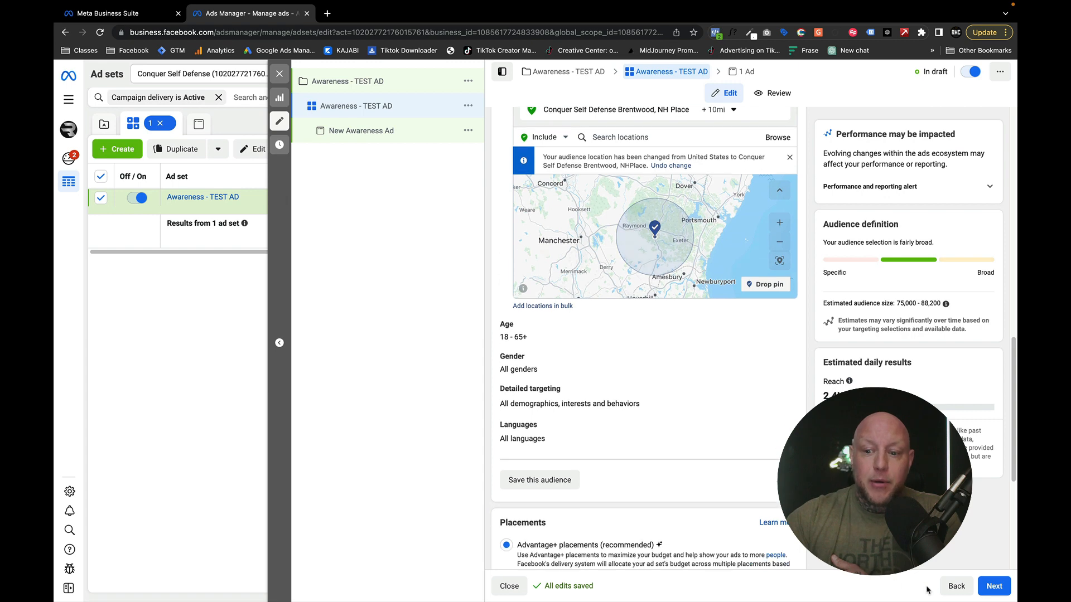
- Continue to the ad, choose conquerselfdefense as its Instagram account, and rename the ad with the copied name "Awareness - TEST AD"
click(987, 586)
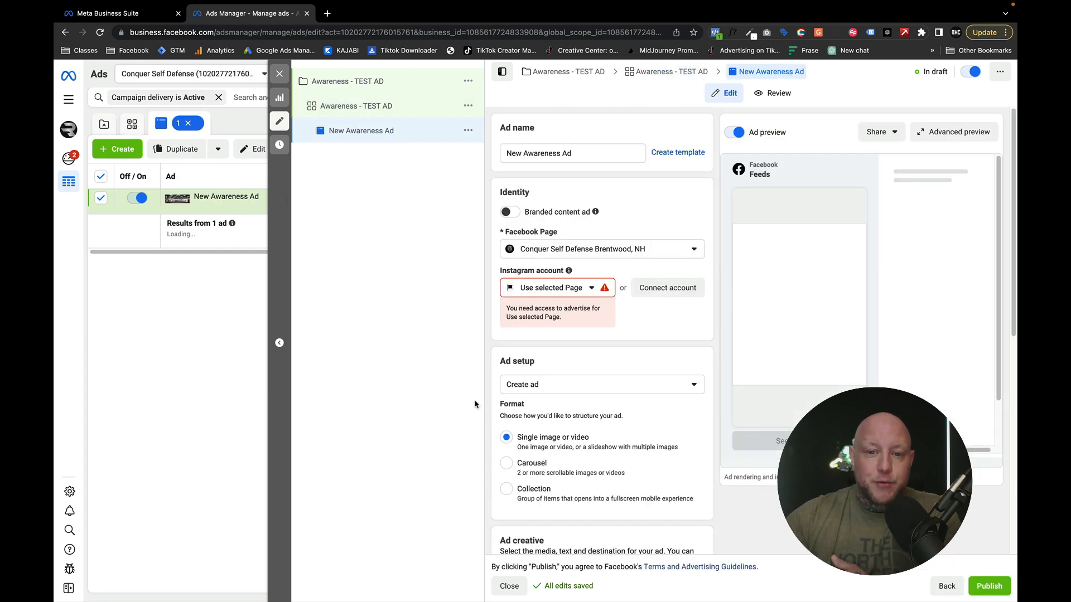
click(570, 287)
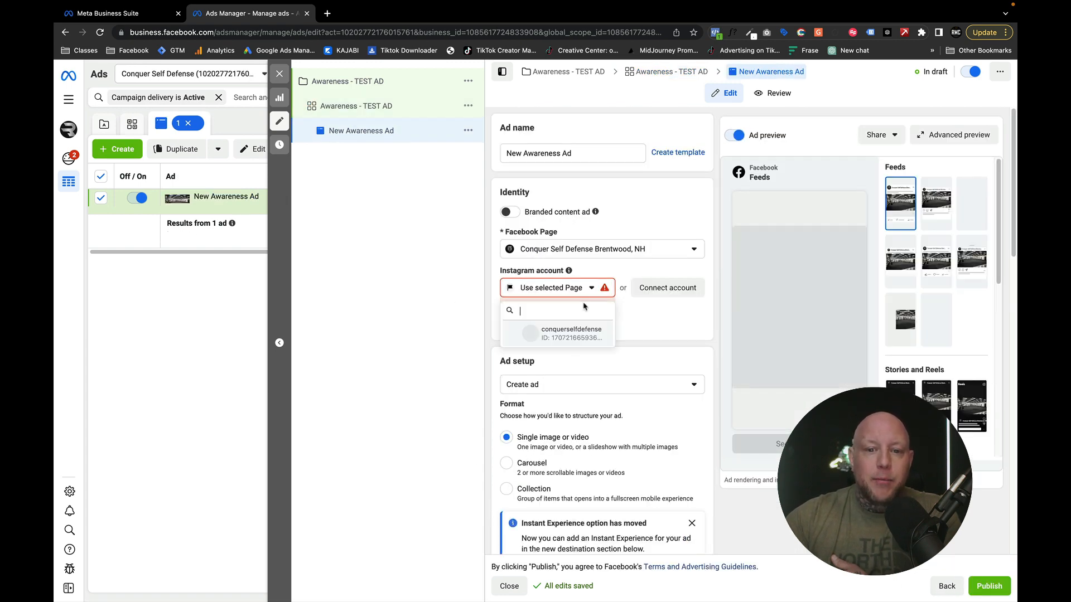
click(565, 337)
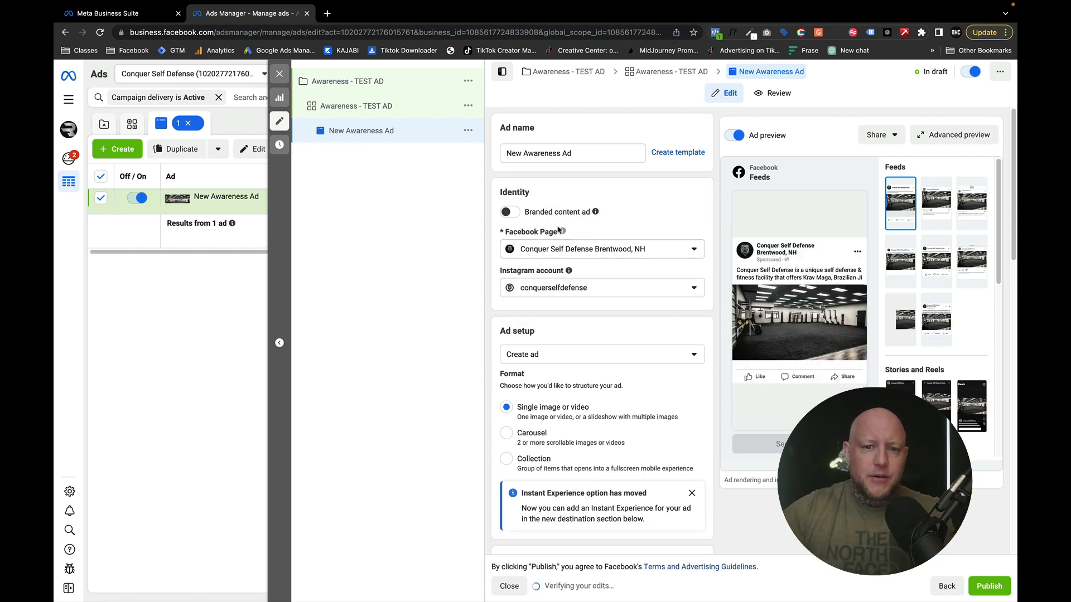
drag(591, 154, 509, 154)
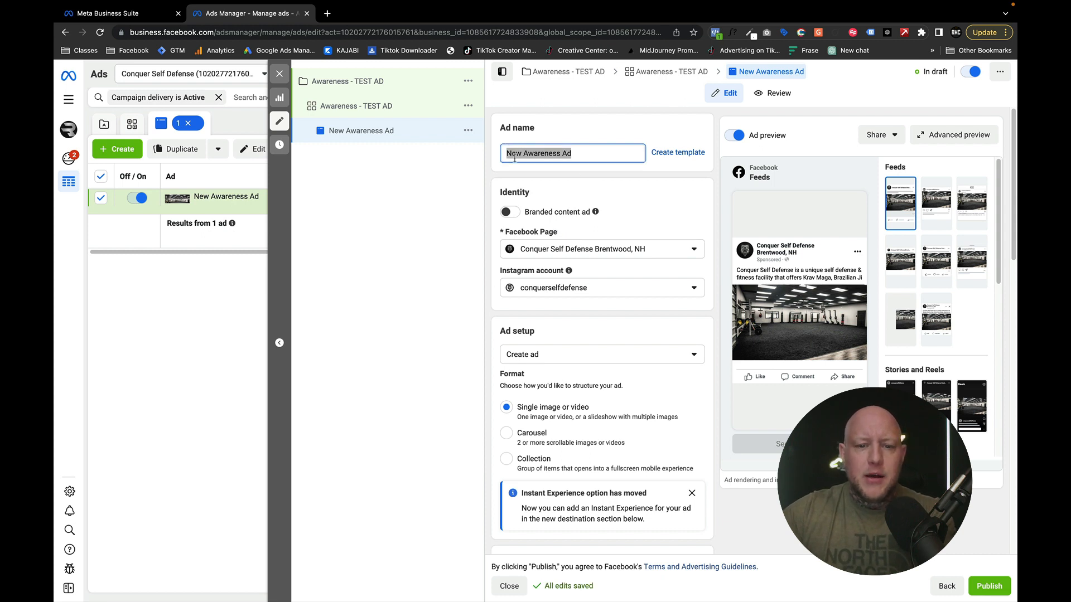
text(Awareness - TEST AD)
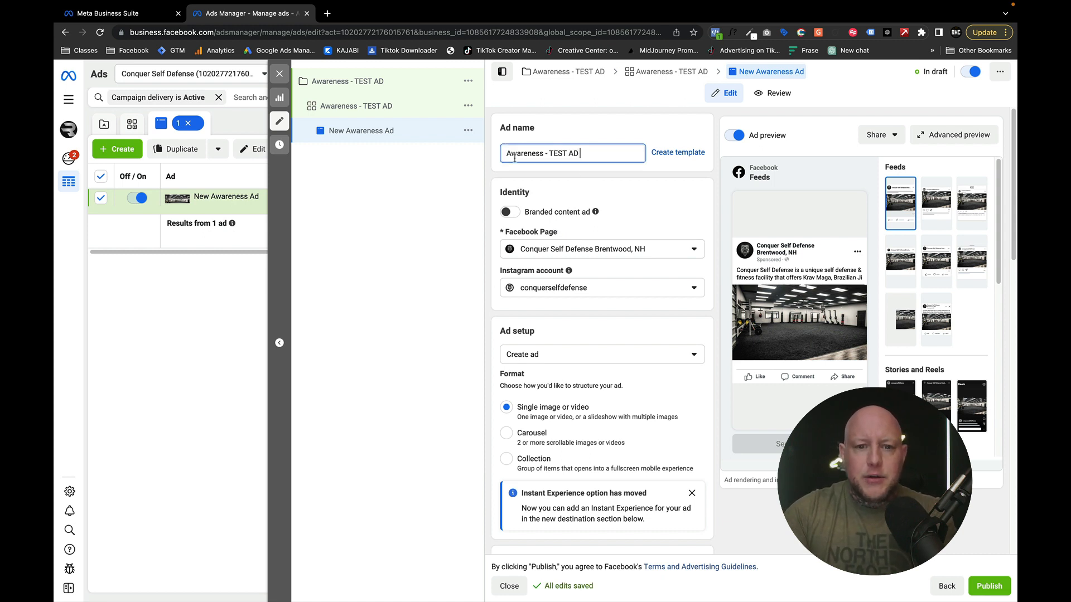
- Return to the ad set and extend its name to "Awareness - TEST AD - Everyone BROAD"
click(385, 108)
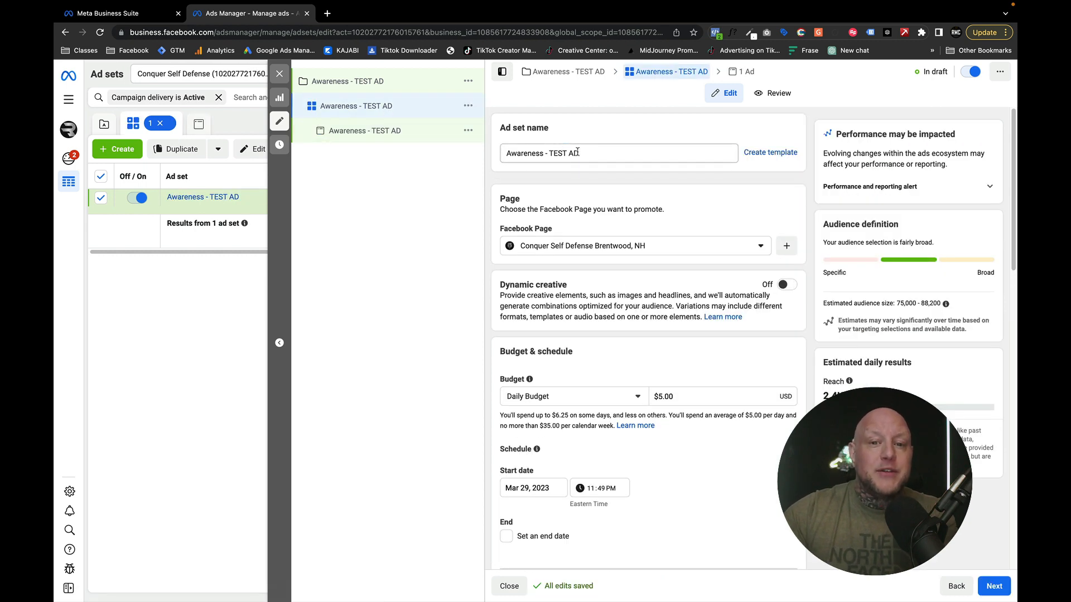
click(580, 153)
text(- )
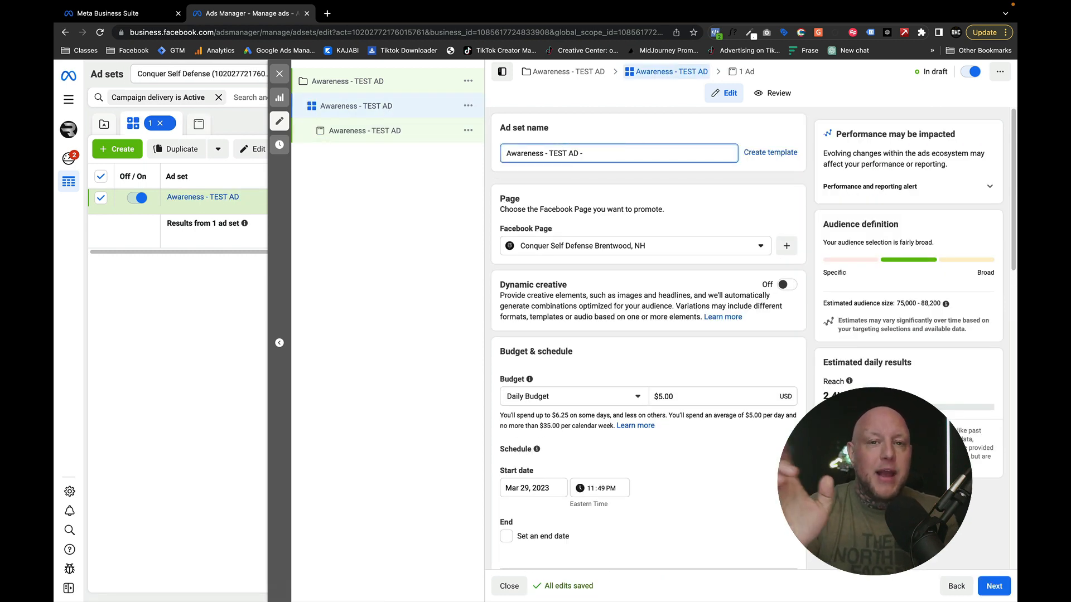
text(Everyone)
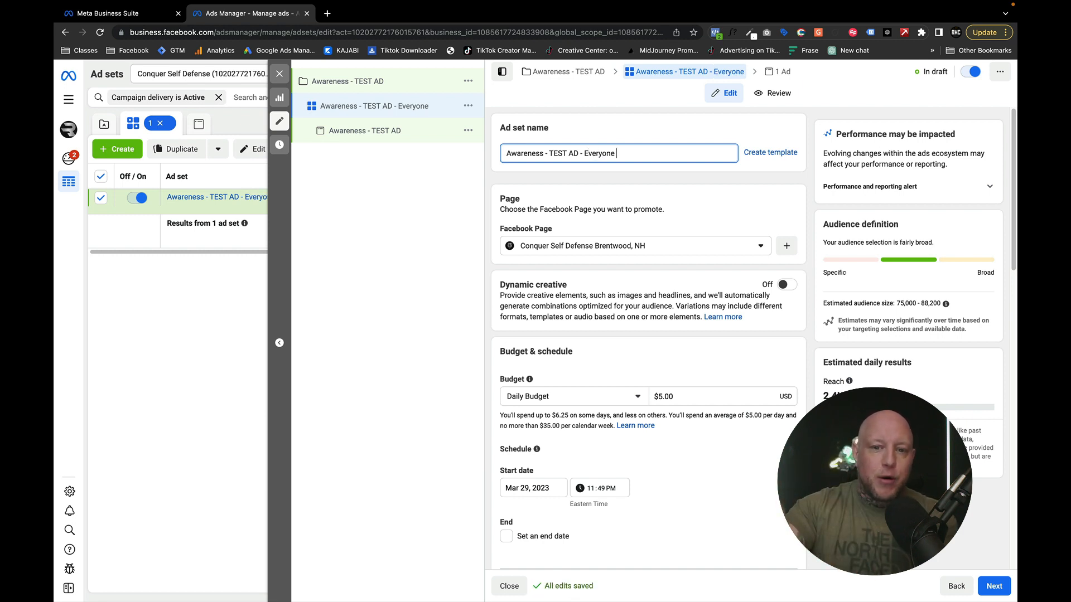
text( BRAOD)
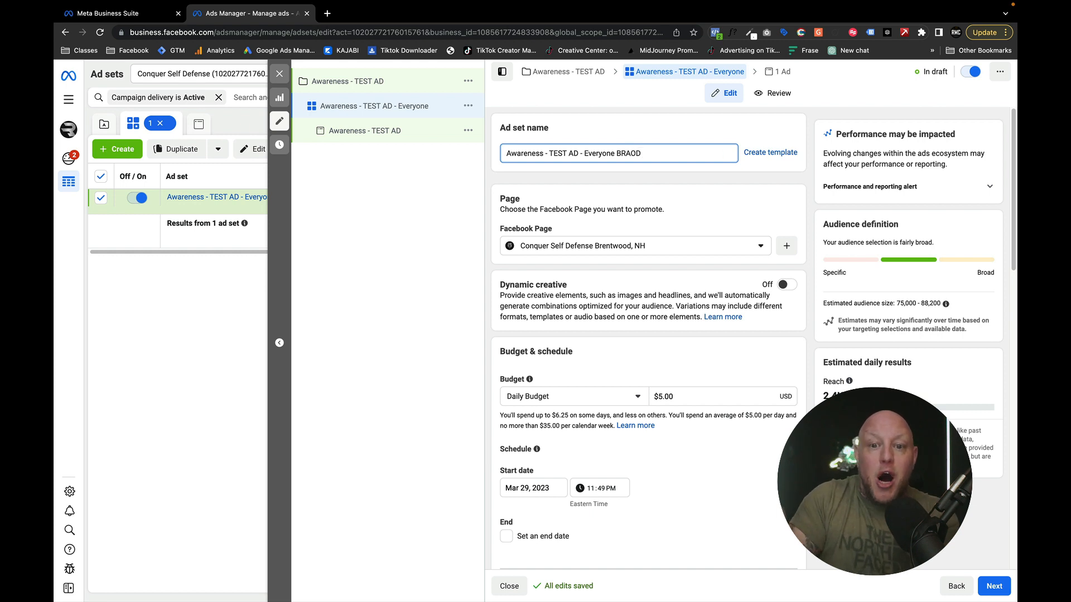
key(BackSpace)
key(BackSpace)
key(BackSpace)
text(OAD)
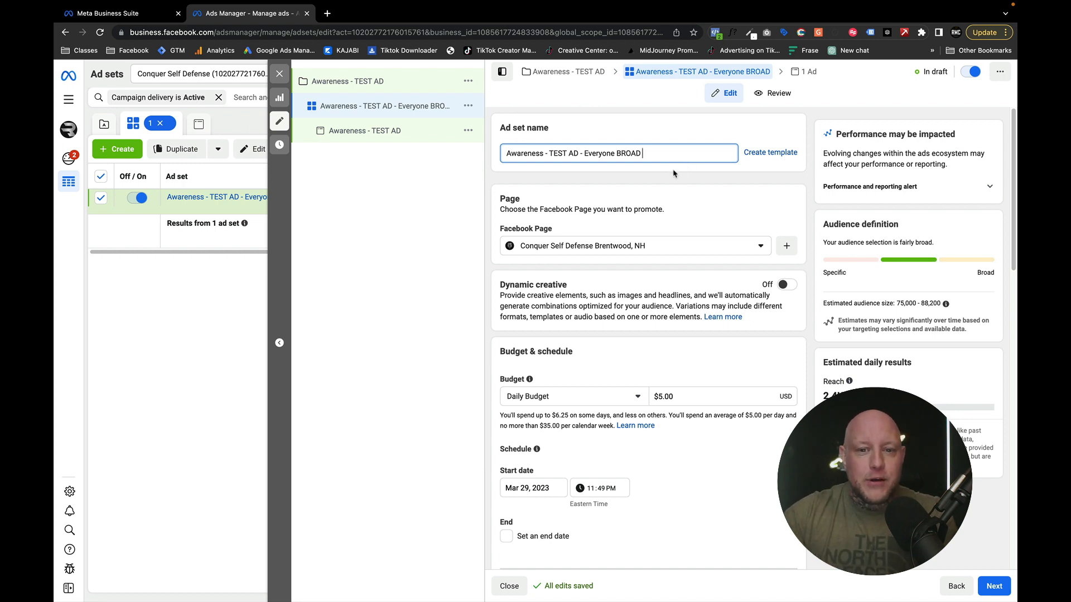
scroll(563, 223, down, 1)
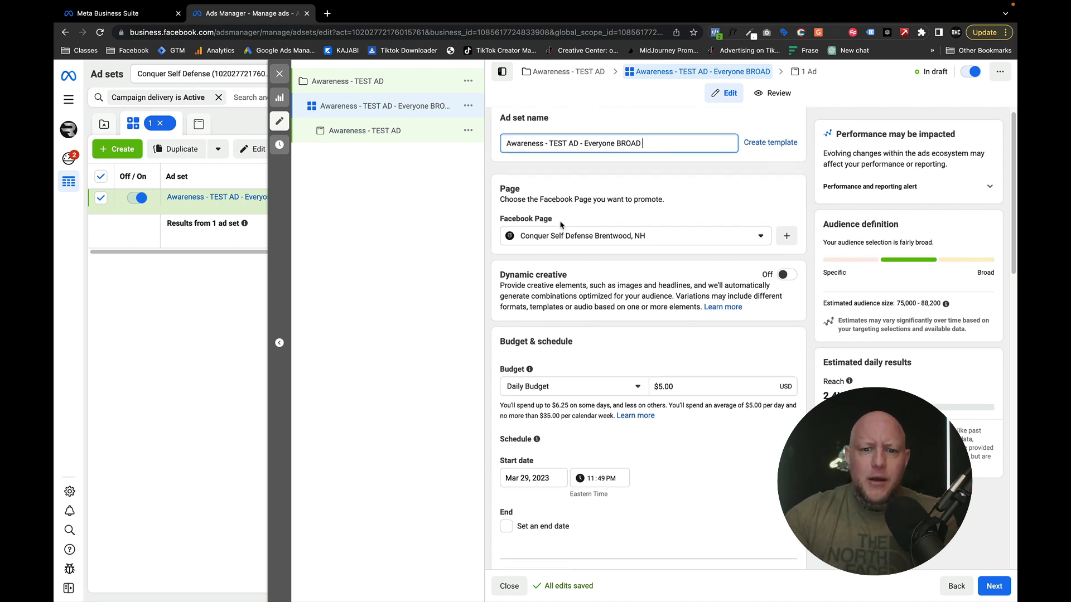
- Reopen the ad "Awareness - TEST AD" and remove all existing media from its ad creative
click(386, 139)
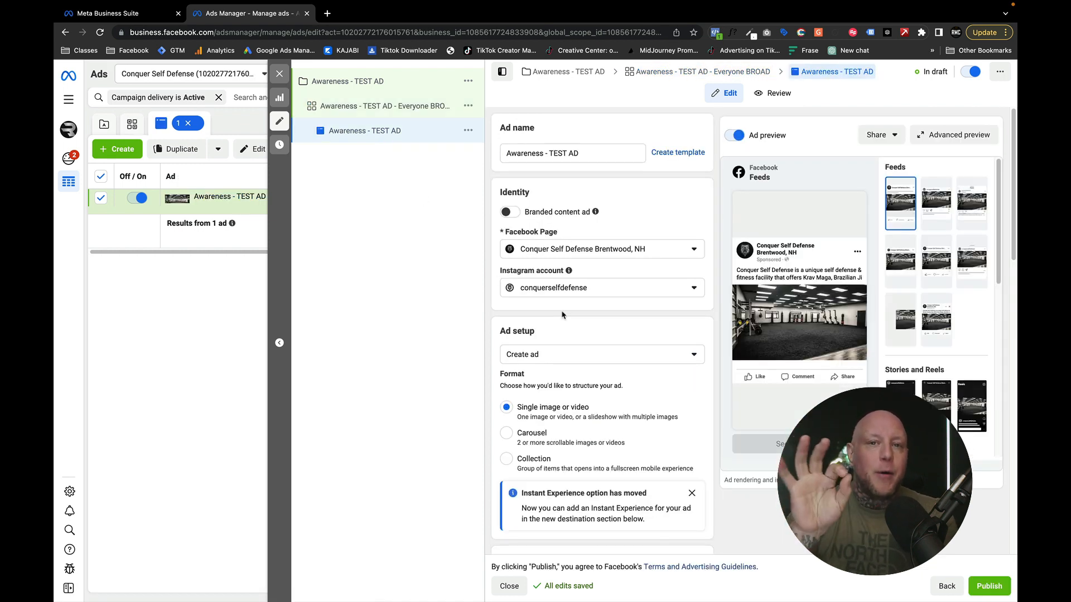
click(588, 148)
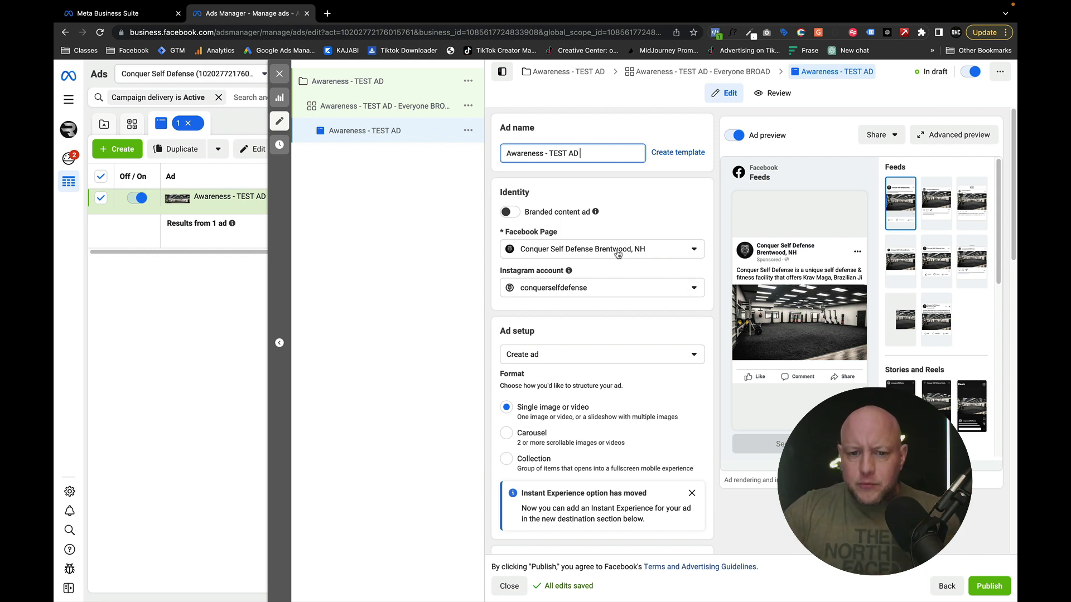
scroll(529, 334, down, 1)
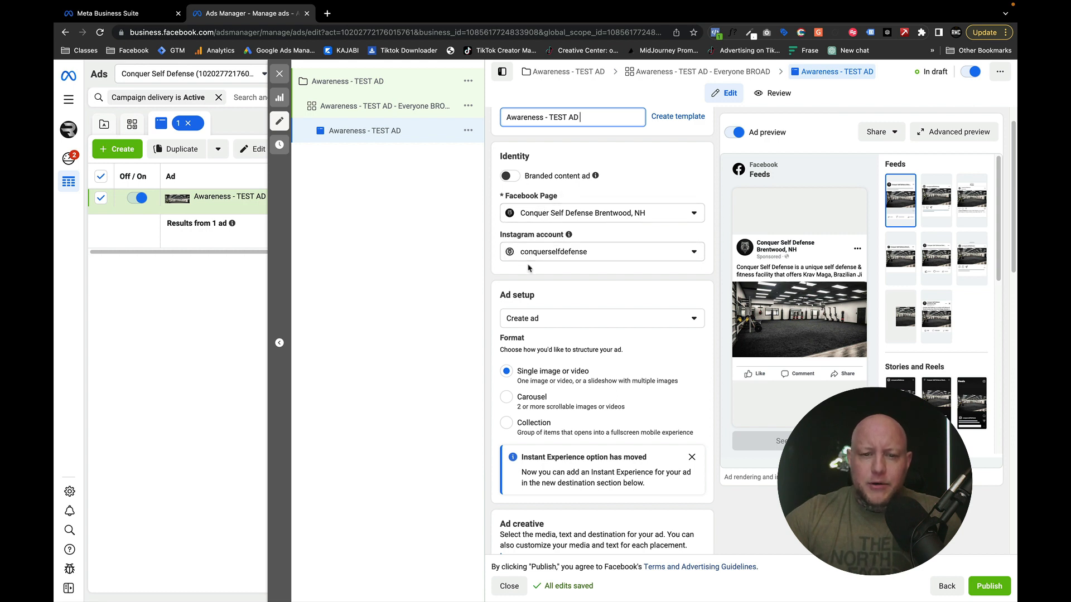
scroll(529, 267, down, 1)
scroll(529, 266, down, 6)
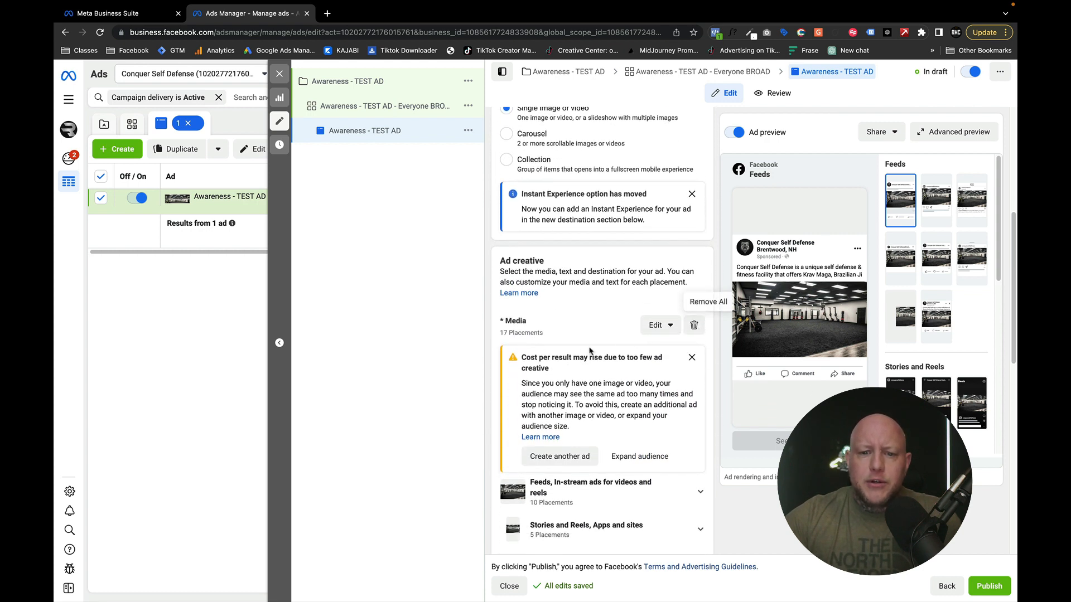
scroll(698, 333, down, 1)
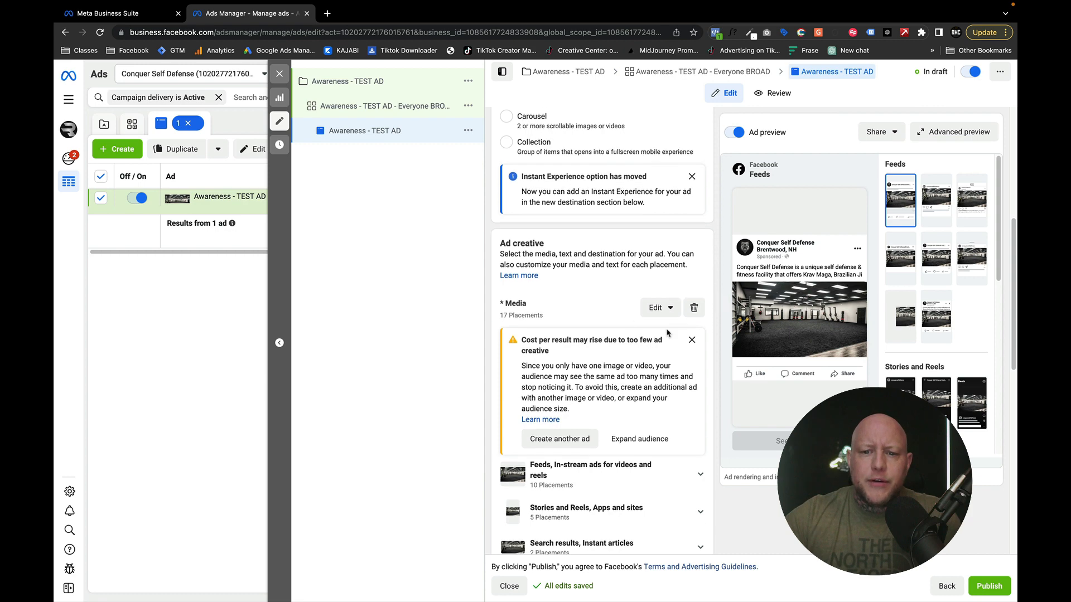
click(693, 307)
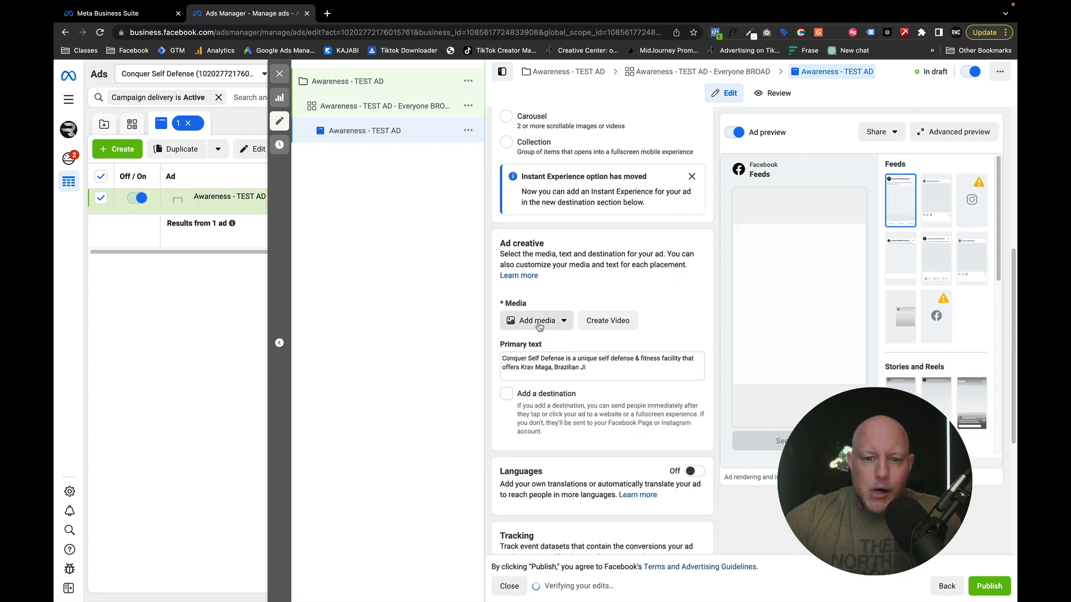
- Add the first ConquerVBC video from the account videos as the ad's media, leaving it untrimmed
click(536, 321)
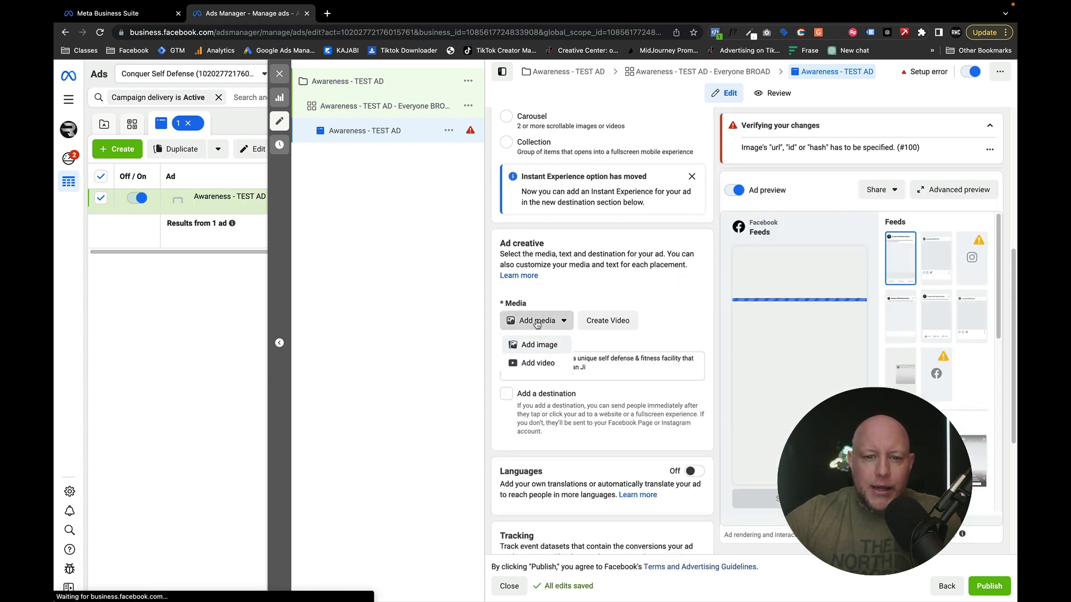
click(531, 364)
mouse_move(373, 281)
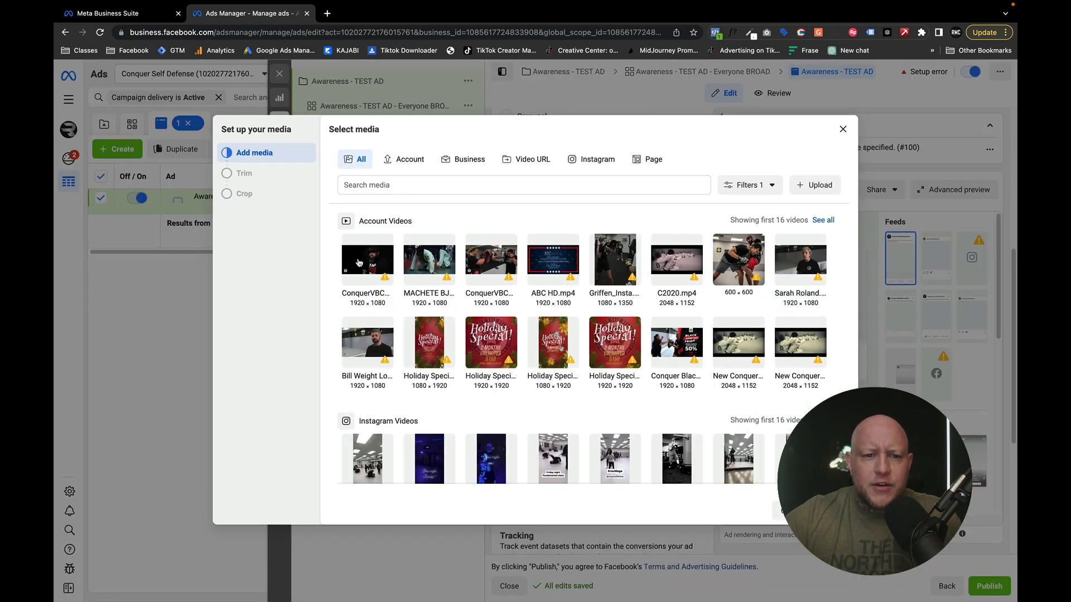
click(359, 262)
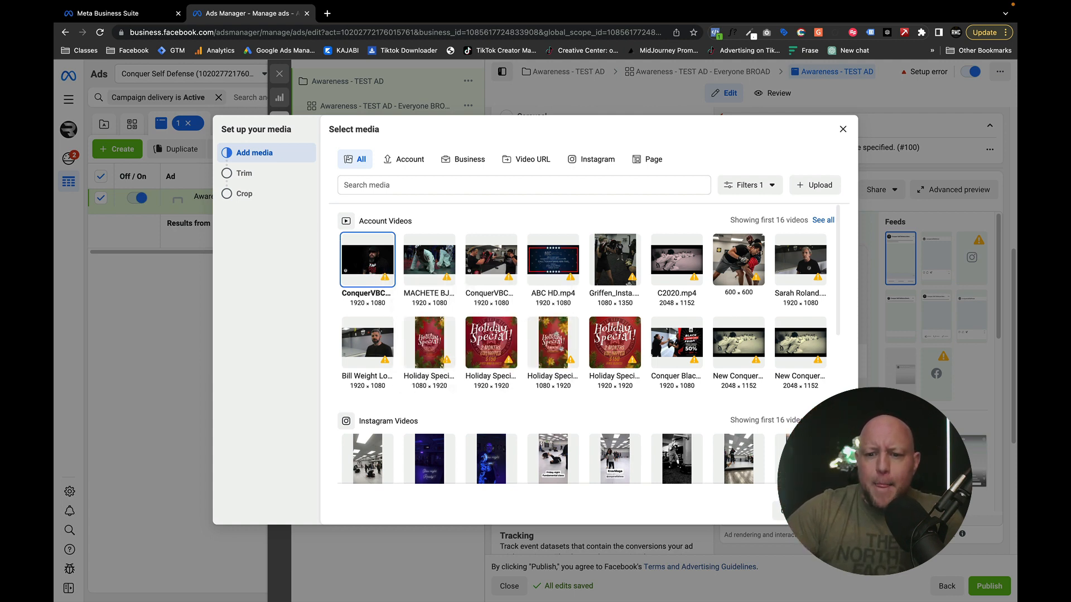
click(831, 511)
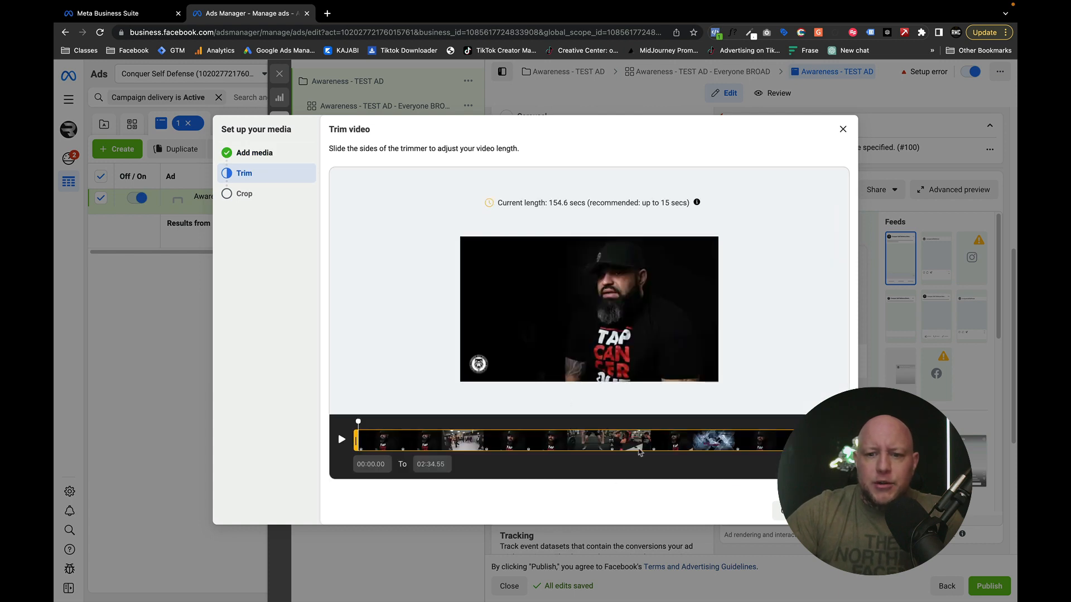
click(808, 510)
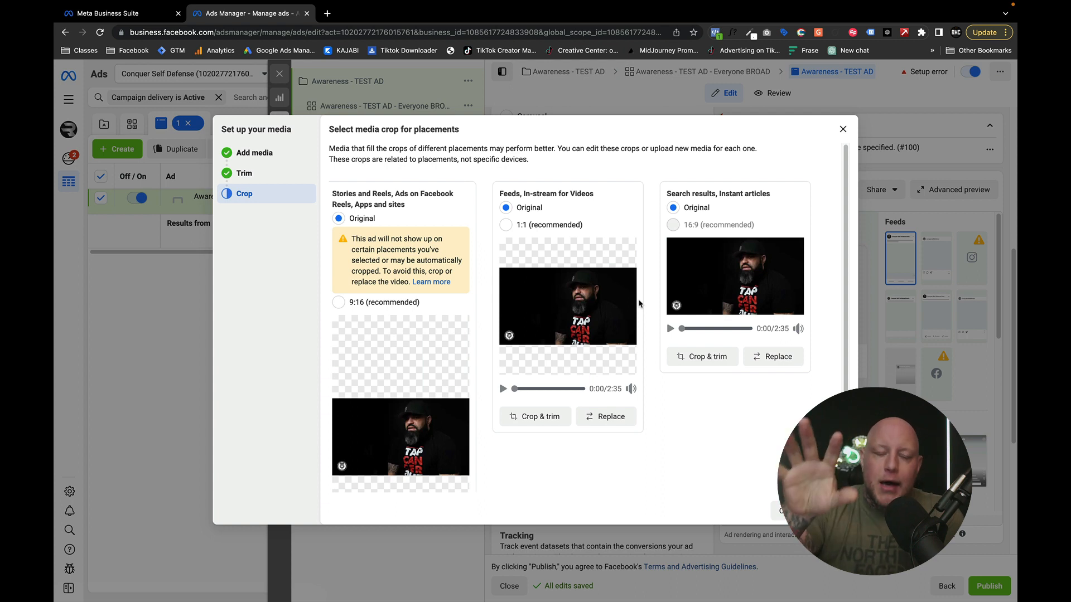
- Preview the 9:16 crop for Stories and Reels, restore the original crop, and finish the media setup
click(339, 302)
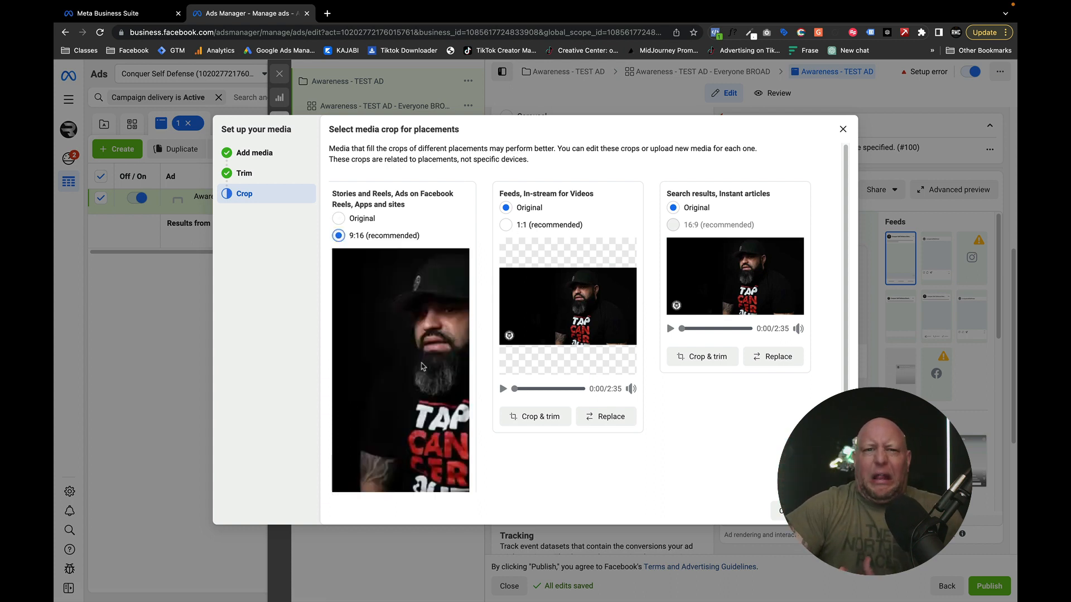
click(338, 218)
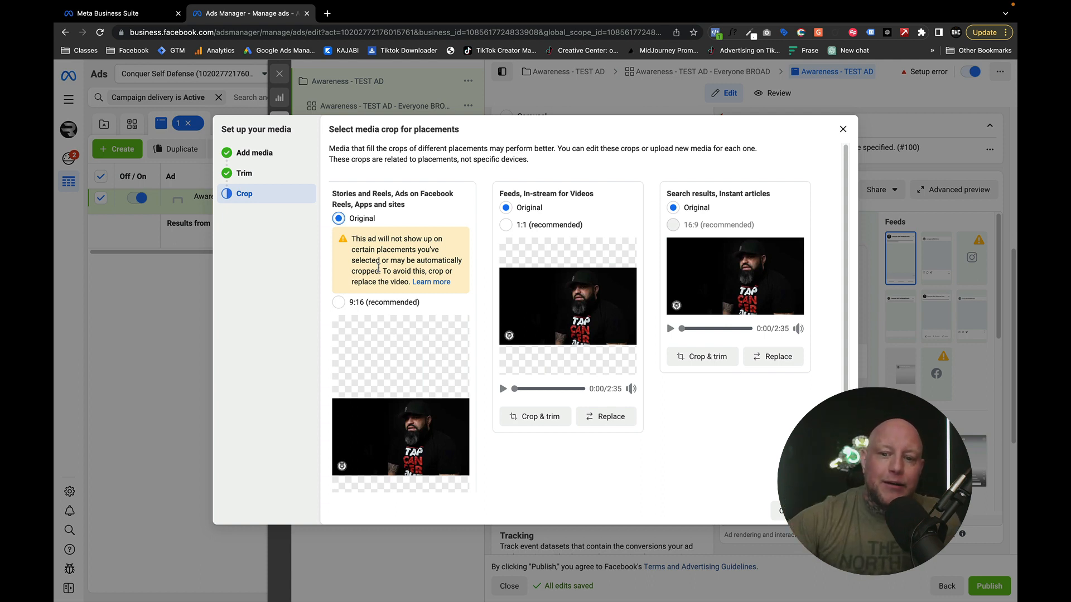
click(832, 511)
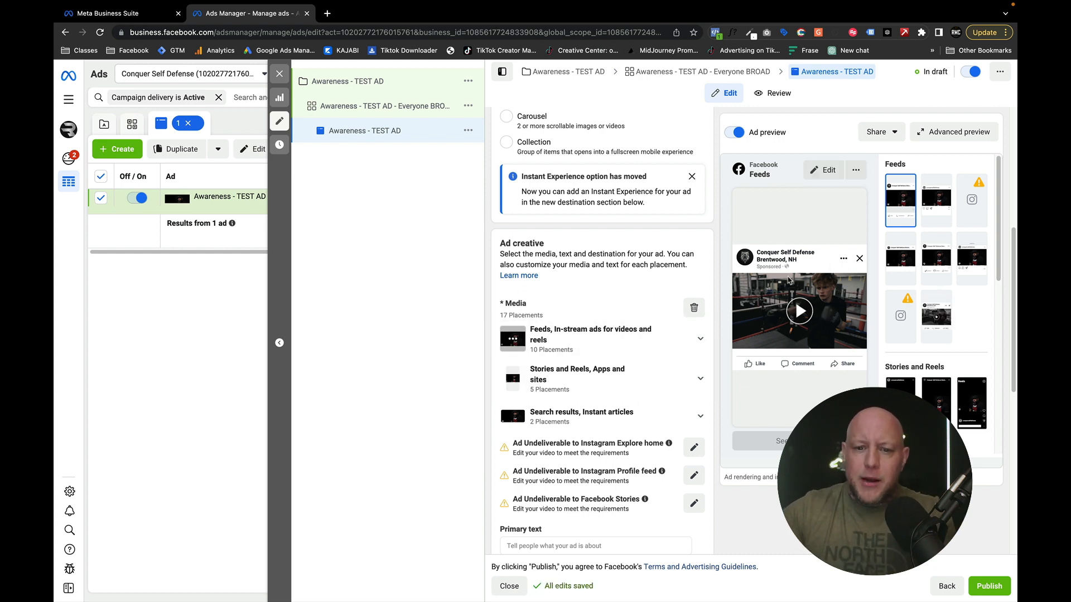
scroll(519, 391, down, 1)
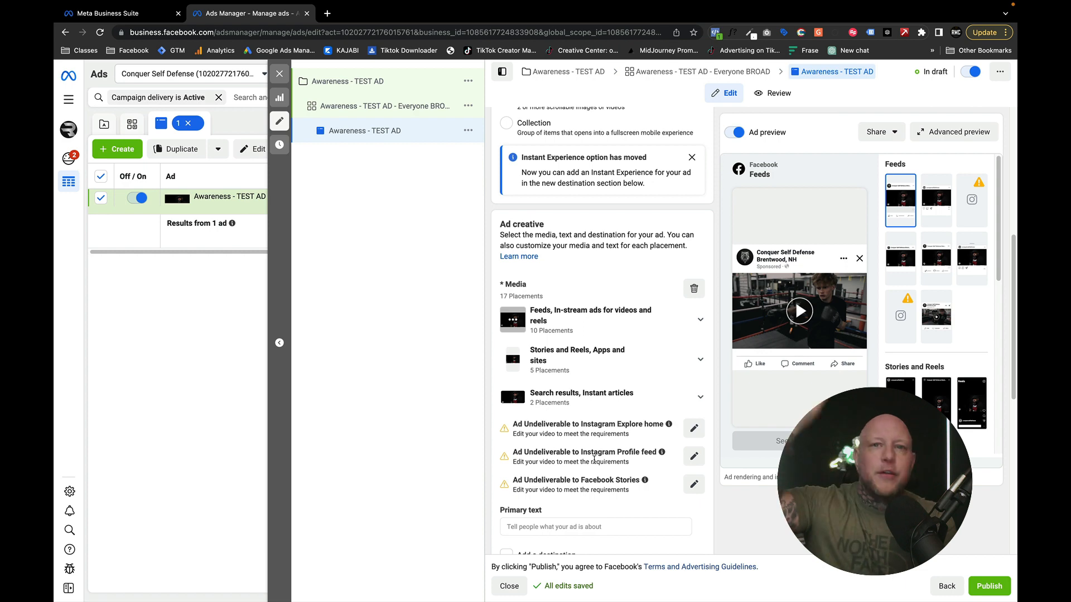
- Start the ad's primary text with "We" followed by a red heart emoji
scroll(594, 460, up, 3)
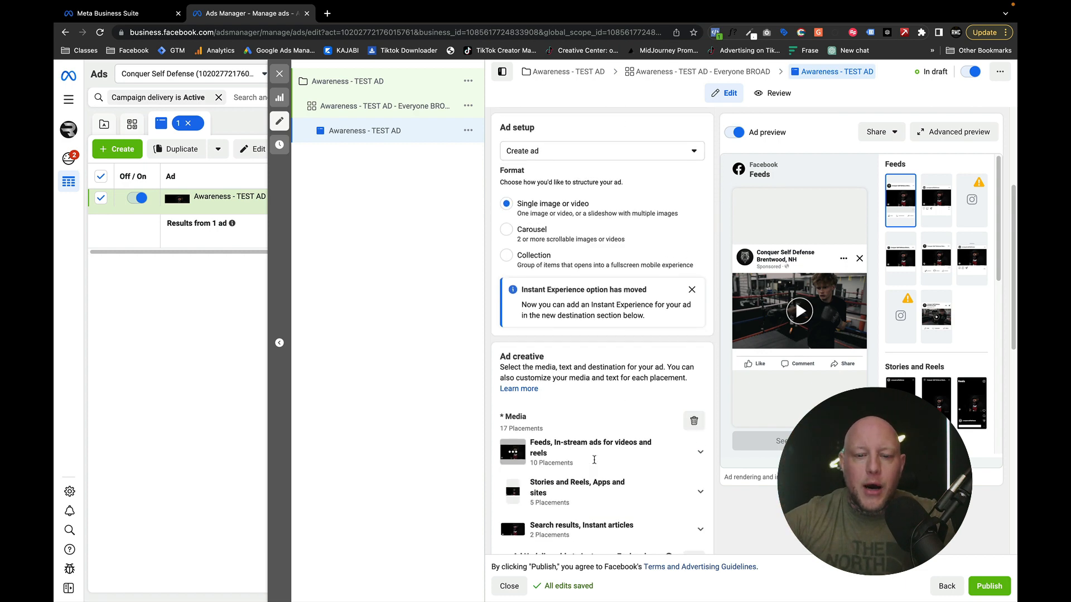
scroll(595, 464, down, 4)
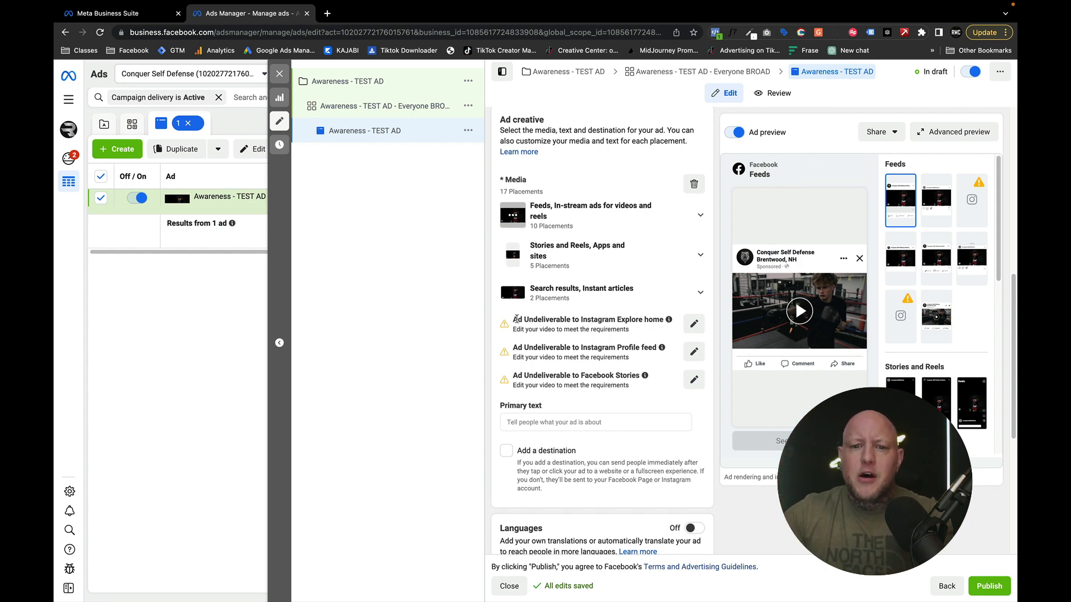
scroll(686, 368, up, 2)
scroll(690, 322, down, 3)
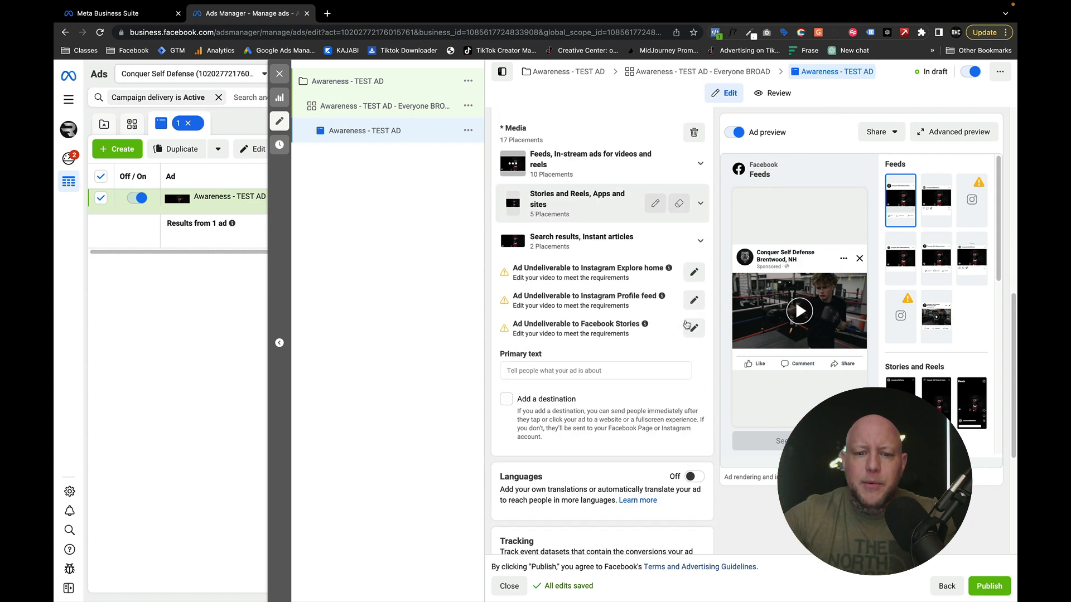
click(540, 371)
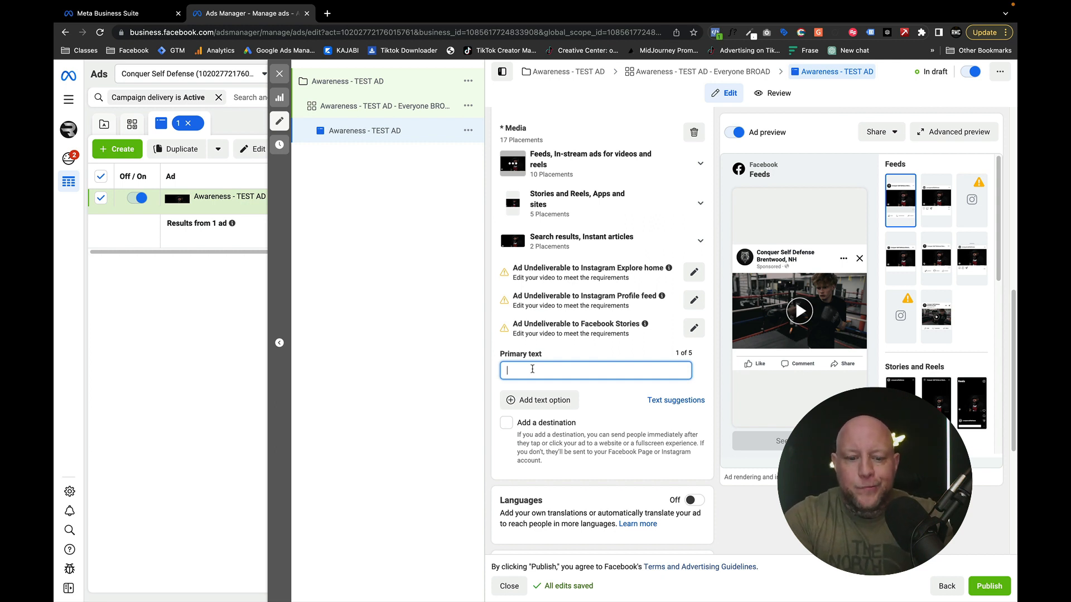
text(We)
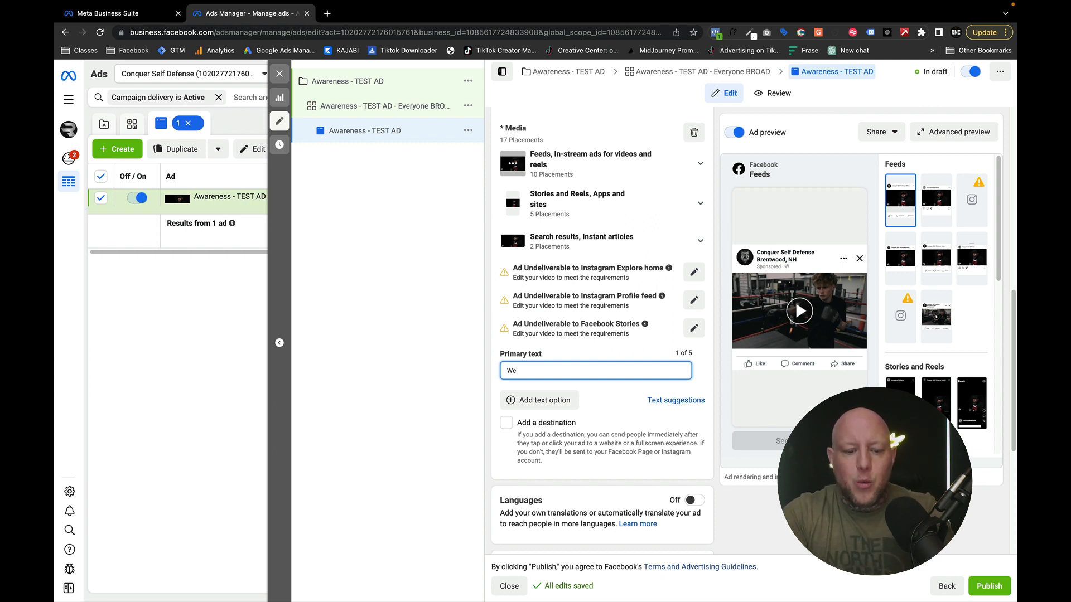
key(ctrl+super+space)
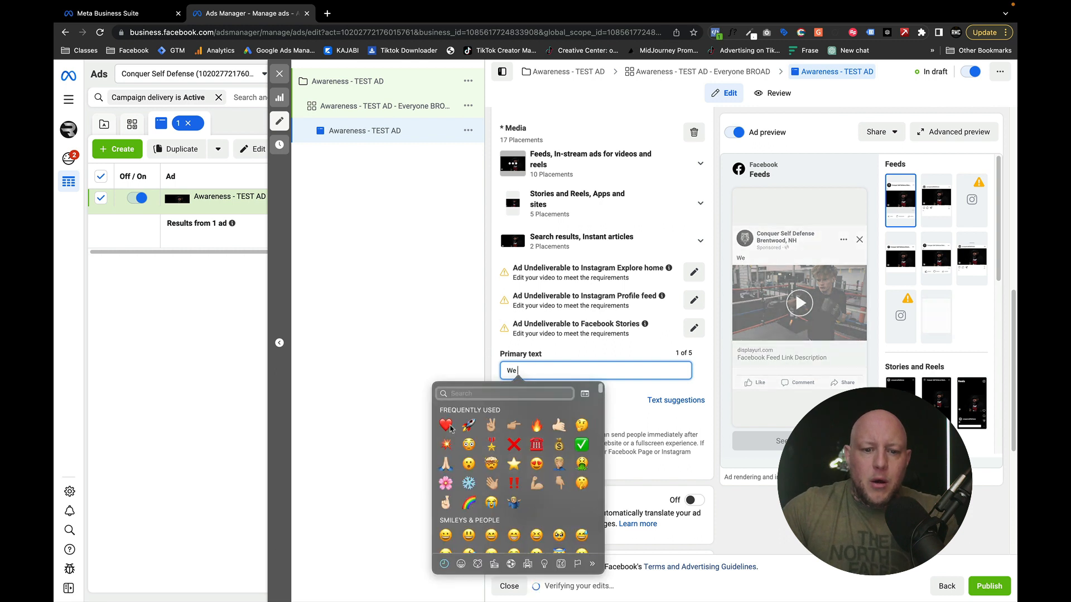
click(452, 424)
- Continue the primary text with "our community and are so grateful to have the opportunity to serve", correcting the spelling of "opportunity"
text(our)
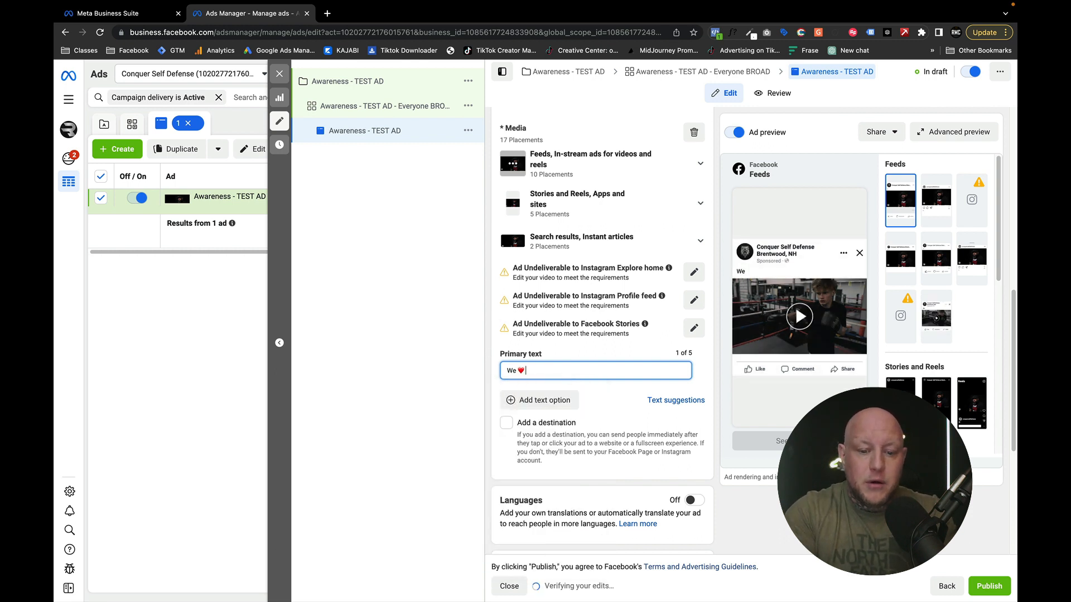
text( commu)
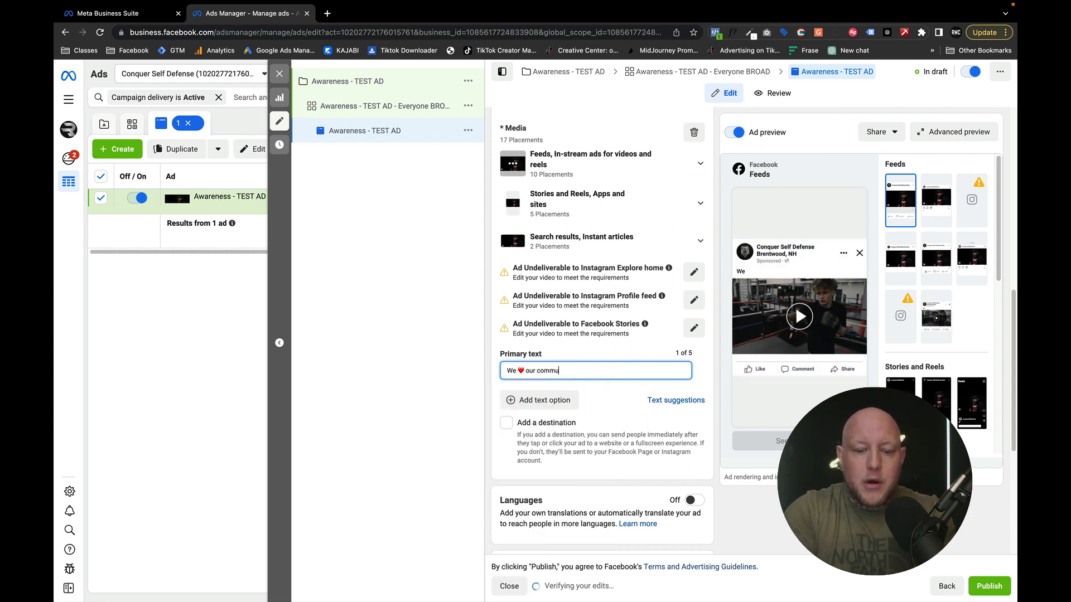
text(nity and are )
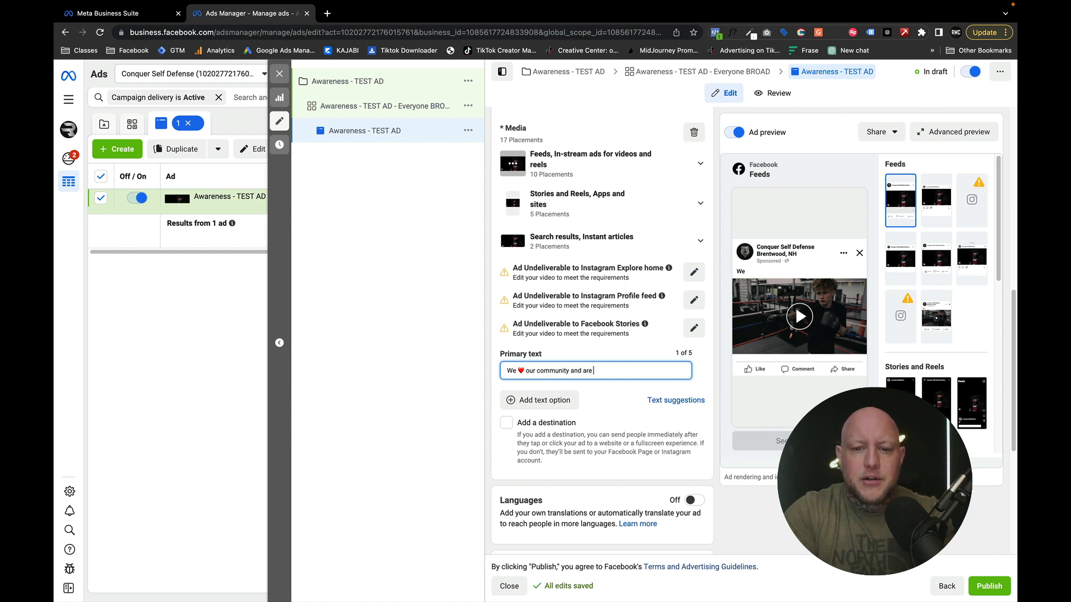
text(so grateful to have the oppo)
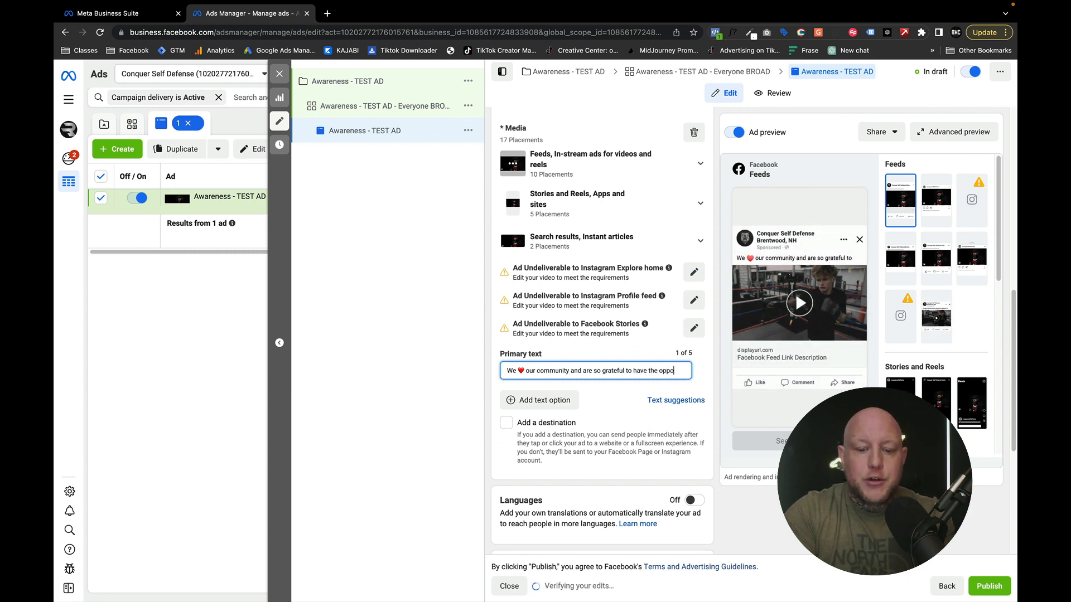
text(trunity to serve)
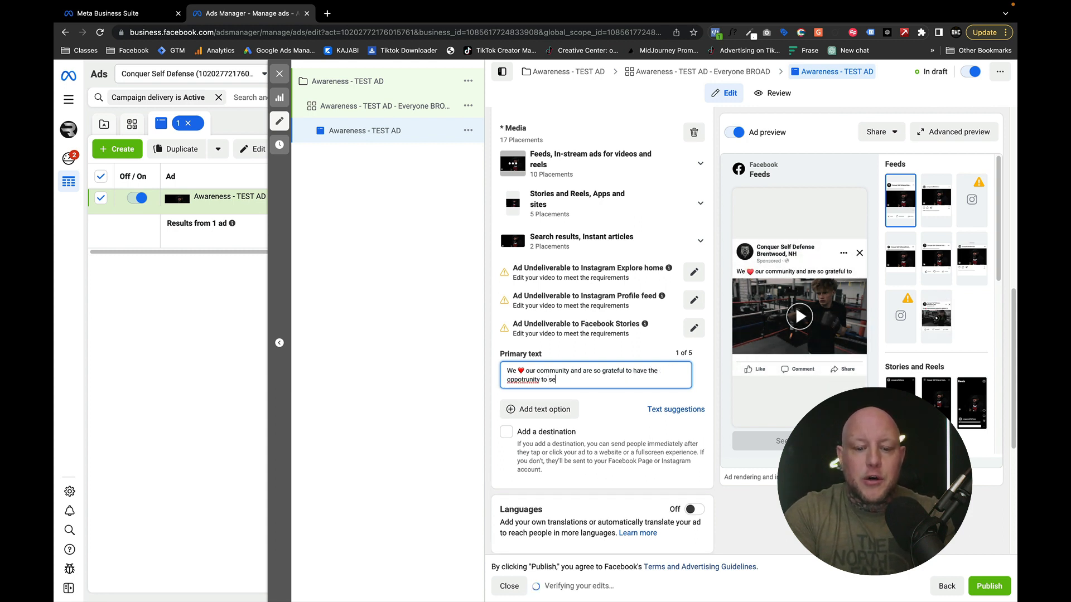
right_click(527, 378)
click(559, 386)
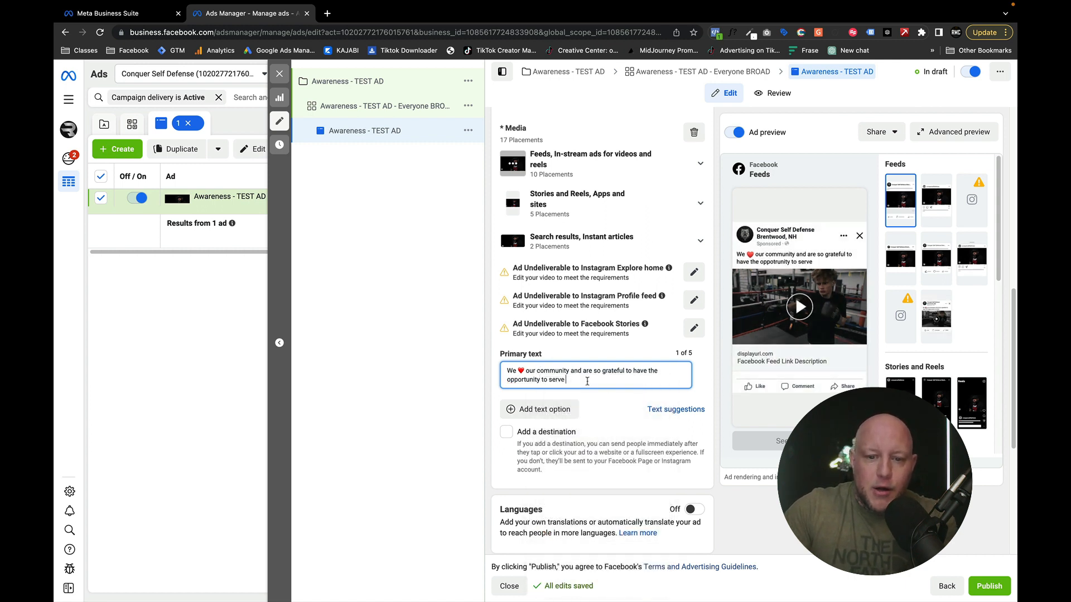
- Finish the first sentence of the primary text with "Brentwood and surrounding."
click(587, 381)
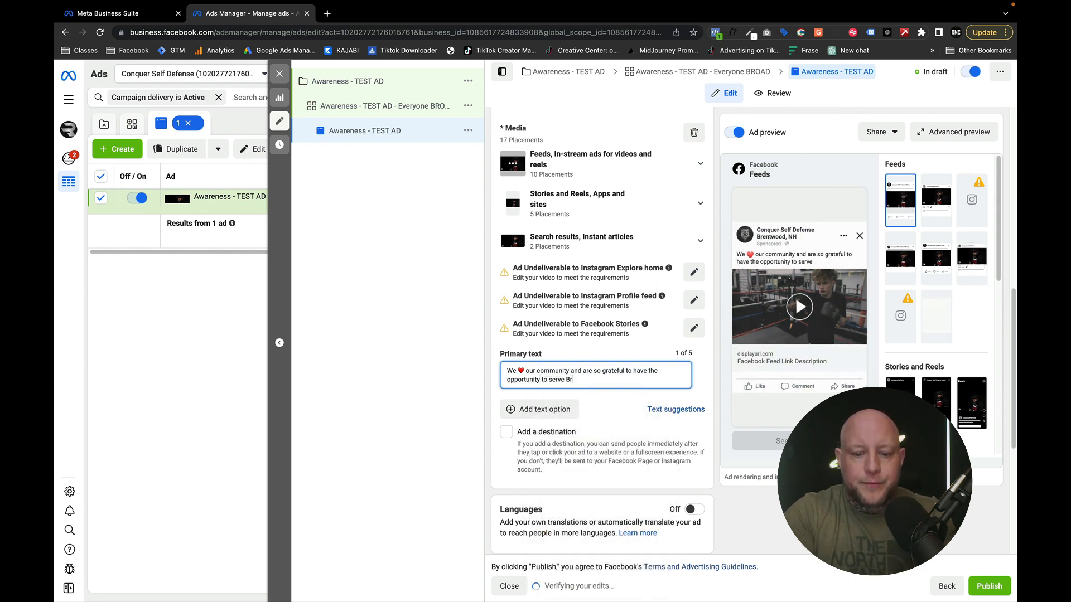
text(Brentwood and S)
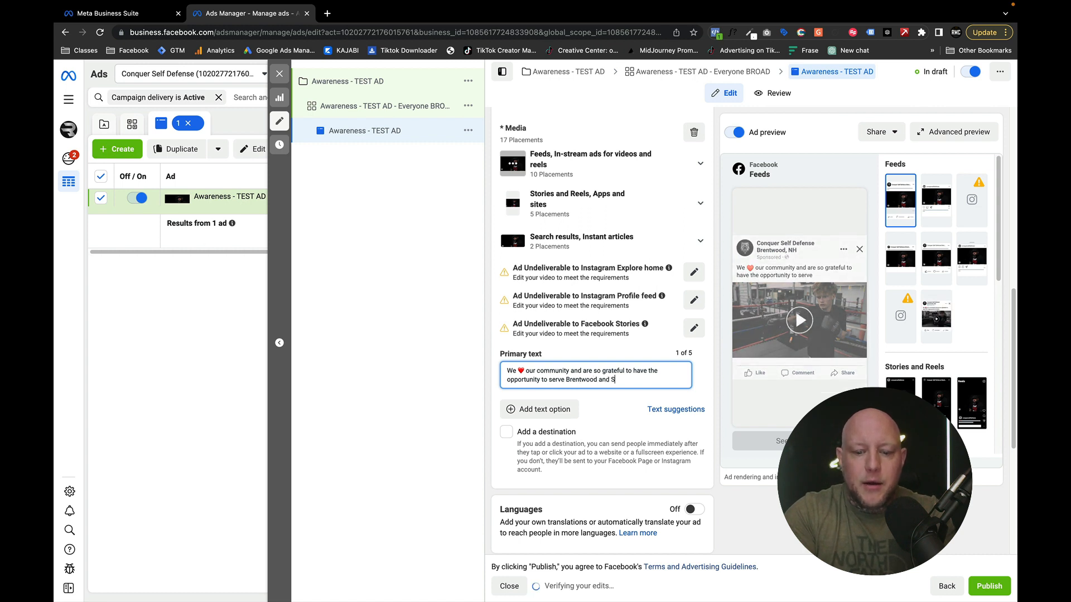
text(u)
key(BackSpace)
key(BackSpace)
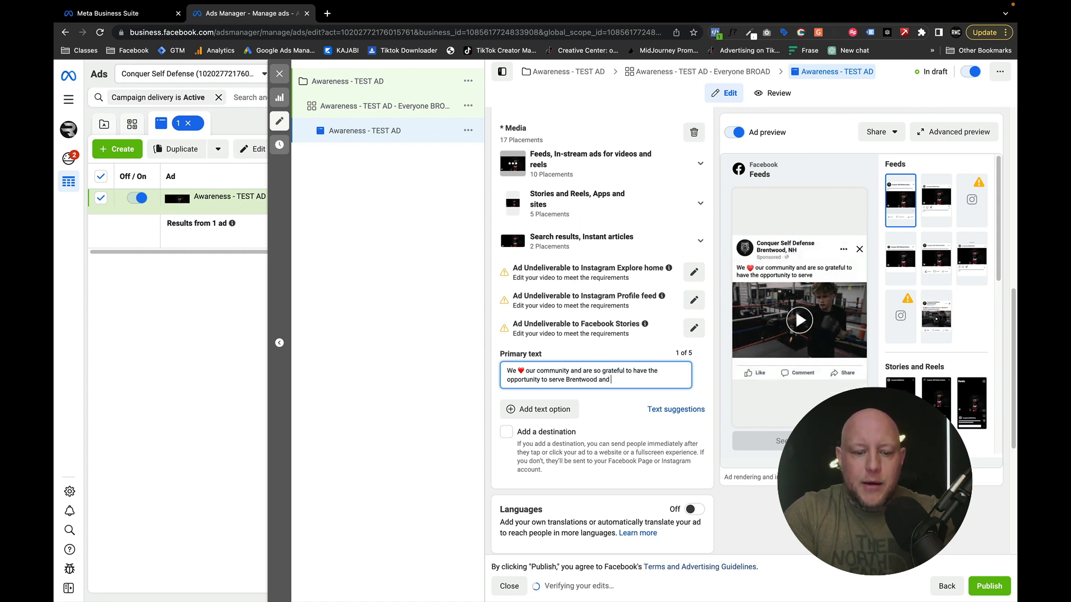
text(surrounding)
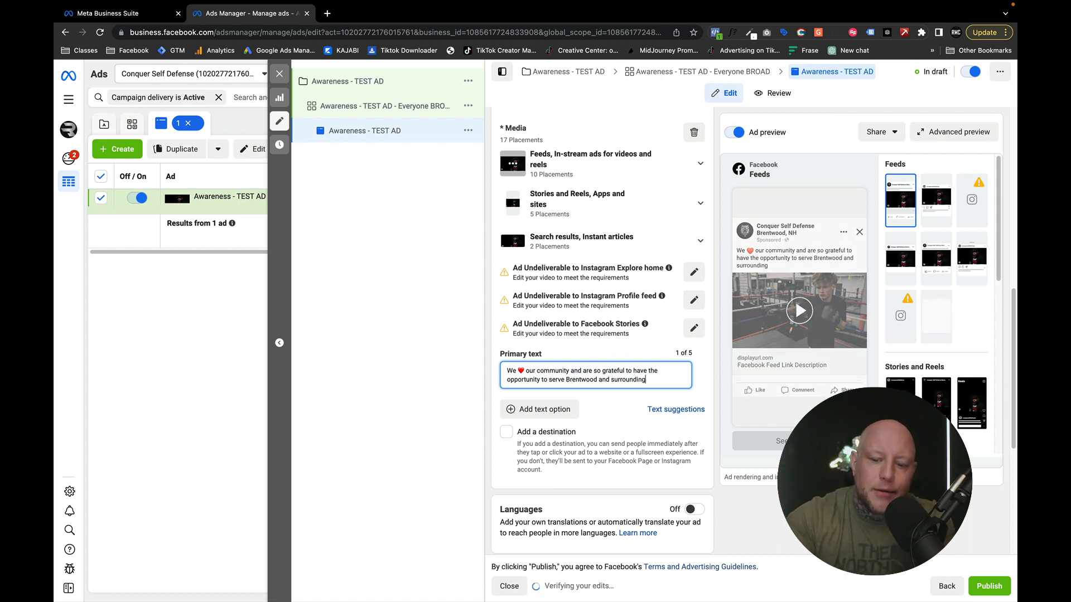
text(.)
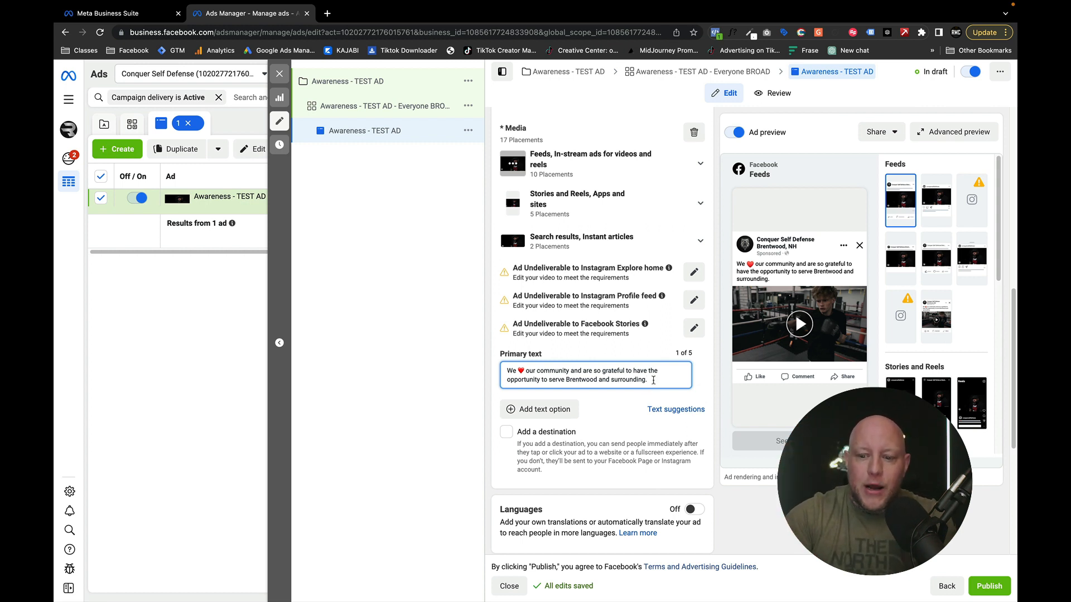
- Add a second paragraph to the primary text, after a blank line, reading "Check out this video we made, it's awesome!"
key(Return)
key(Return)
text(Check i)
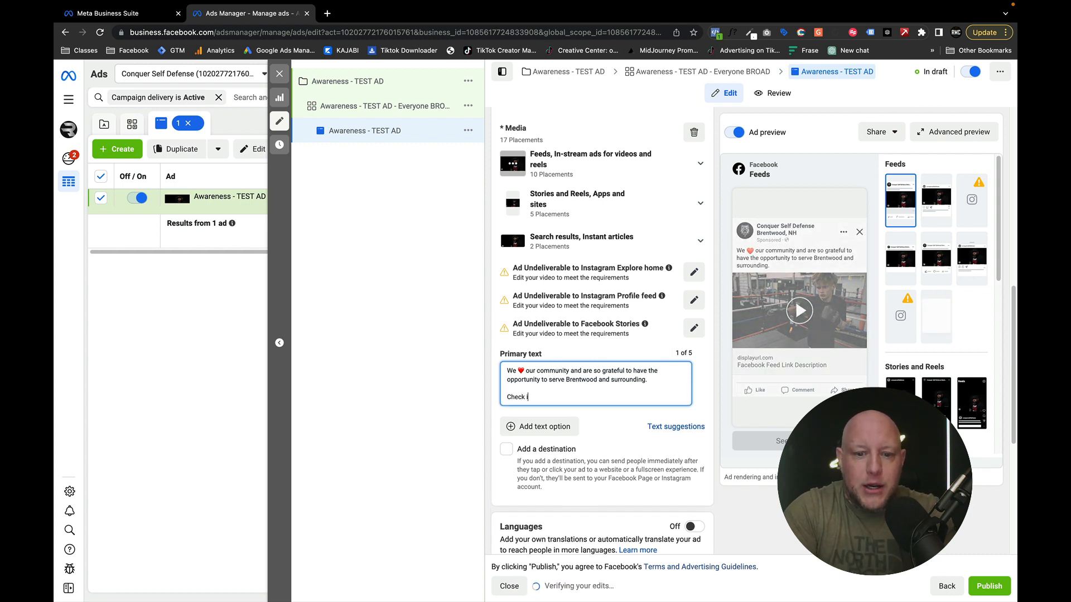
key(BackSpace)
text(out this vid)
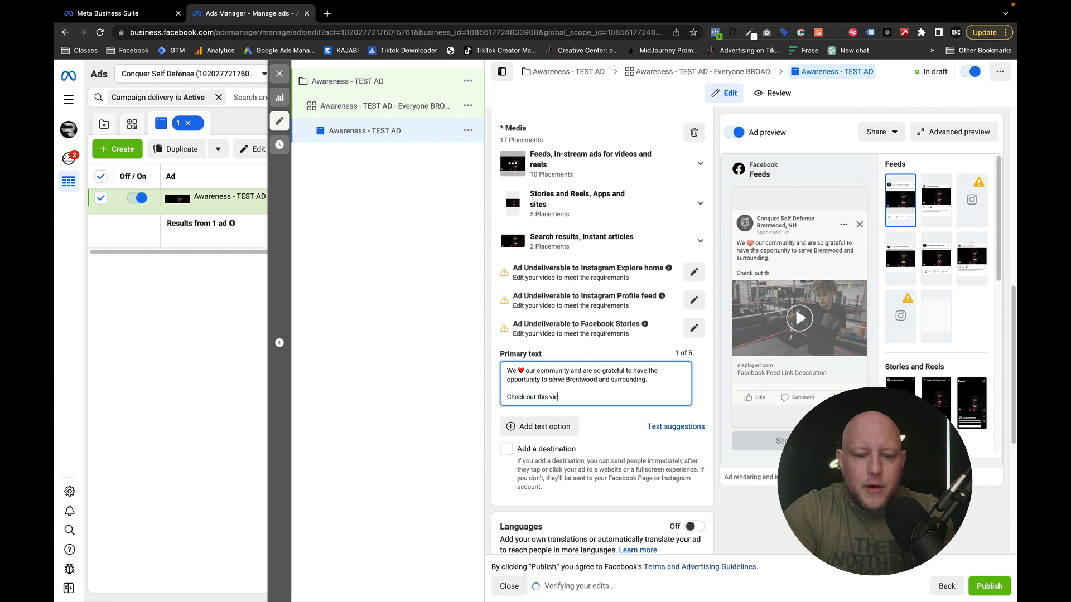
text(e we made,)
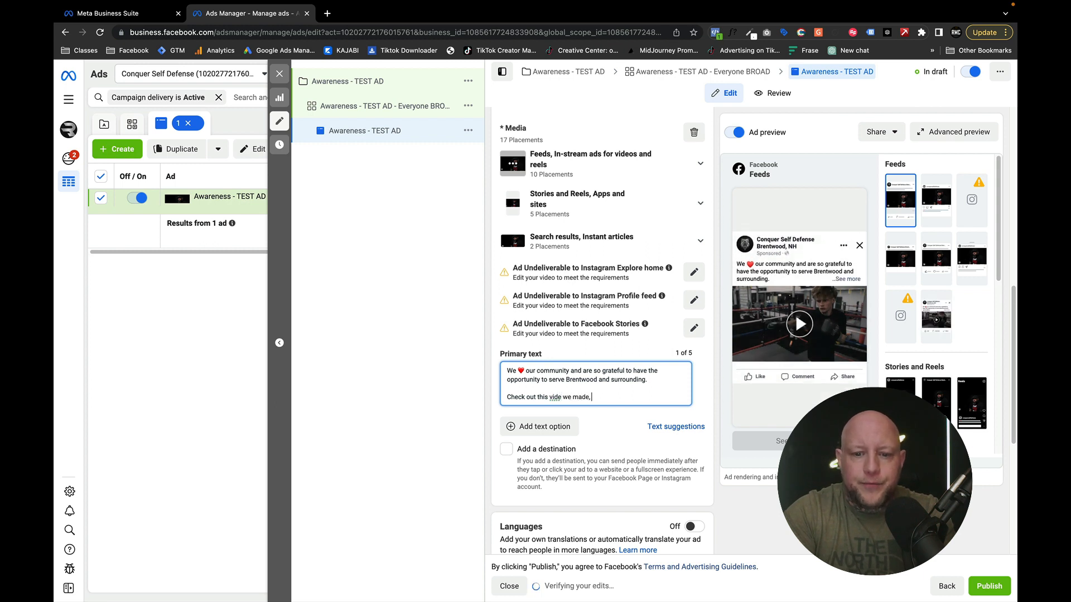
text( it's awesome!)
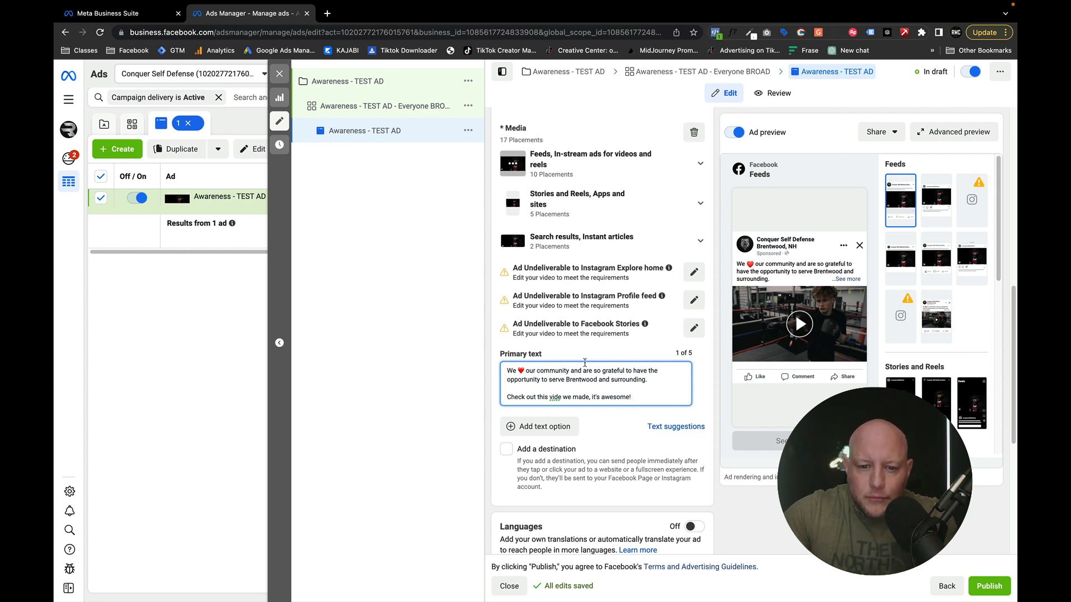
click(561, 396)
text(o)
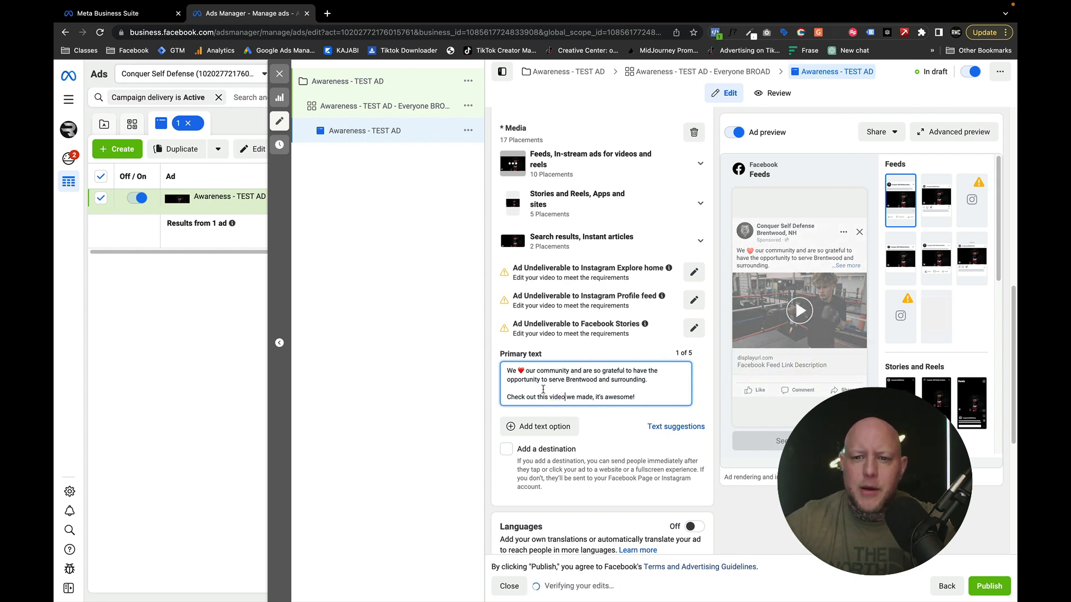
- Review the ad's destination, languages and tracking settings, then its media and primary text
scroll(563, 390, down, 2)
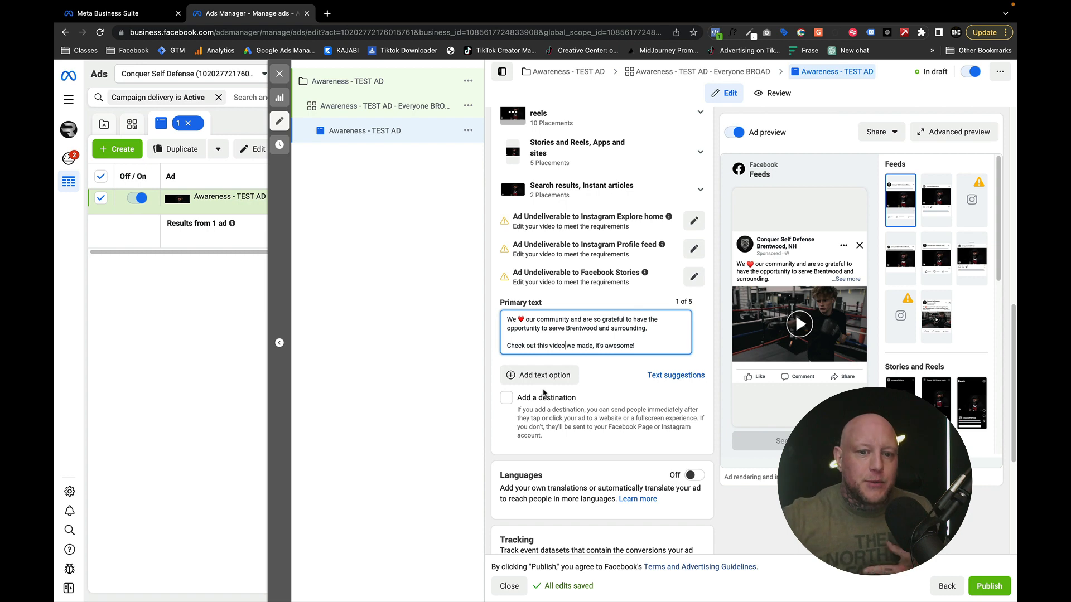
scroll(552, 384, down, 5)
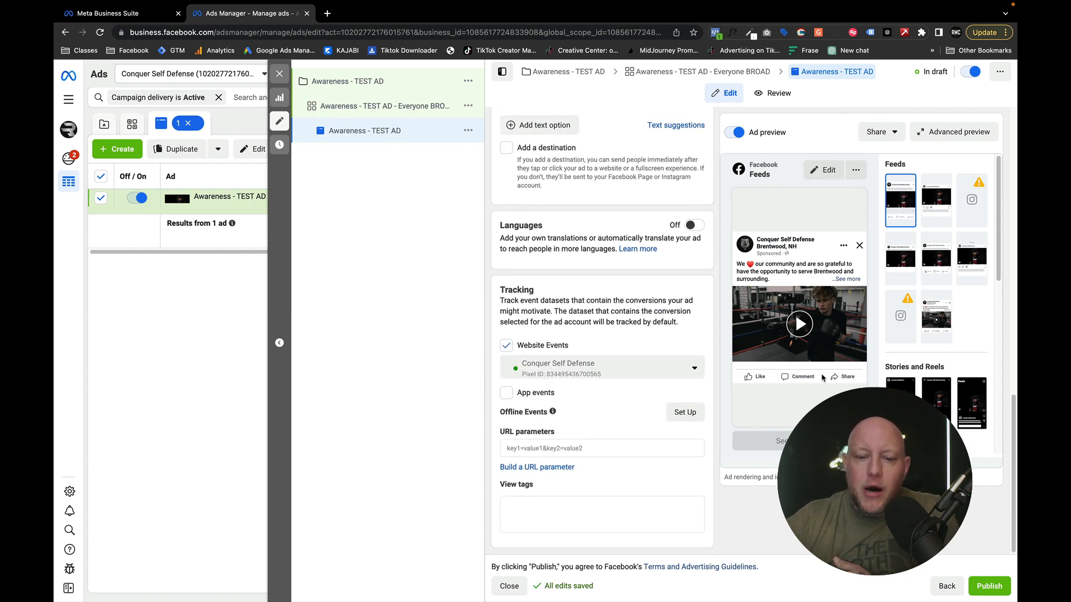
scroll(501, 263, up, 3)
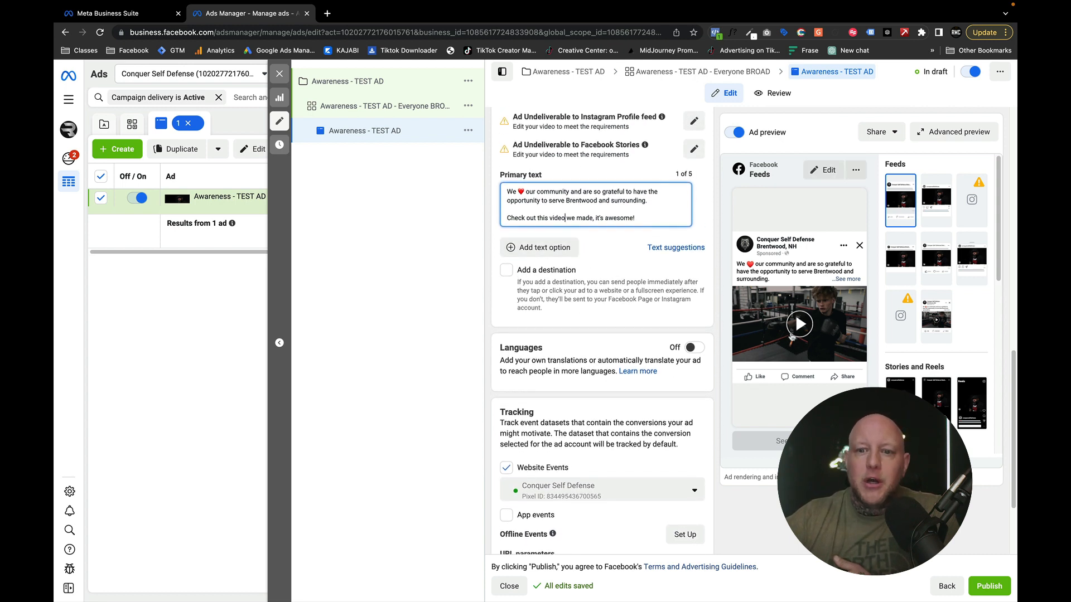
scroll(552, 248, up, 2)
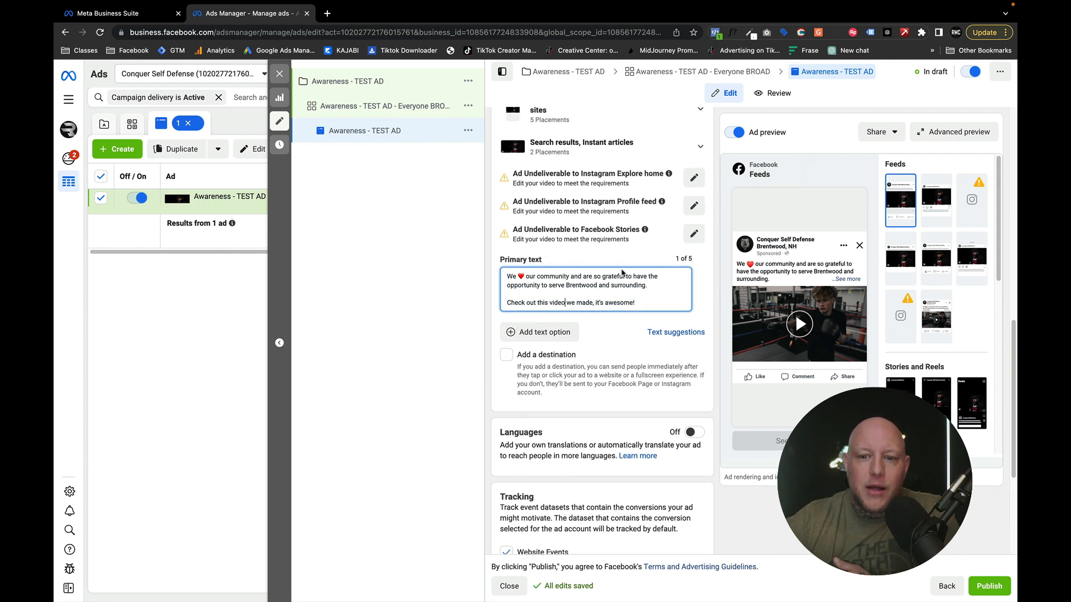
scroll(622, 272, up, 4)
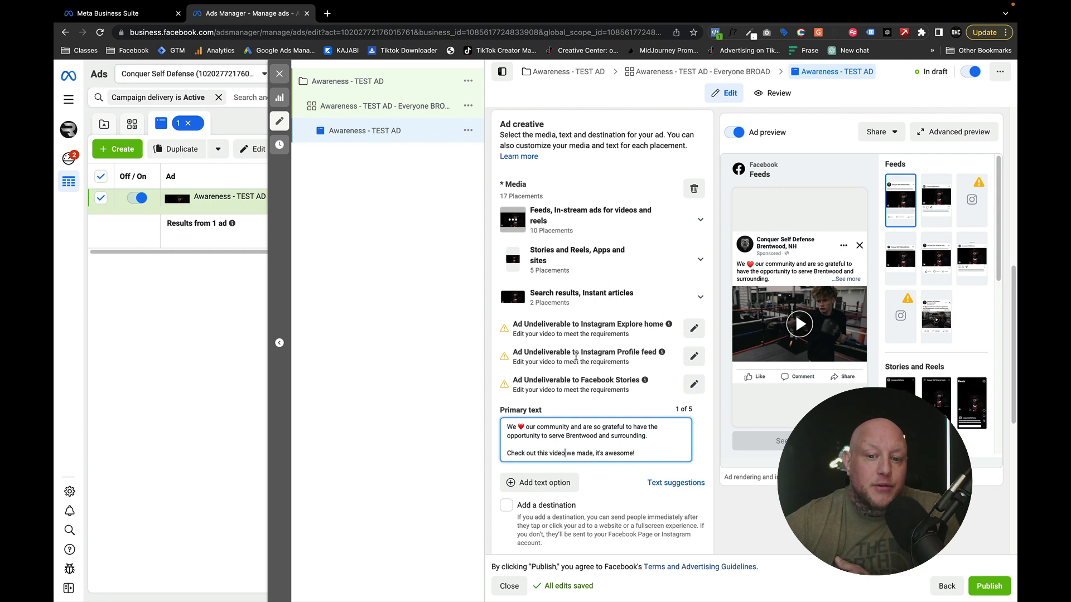
click(597, 435)
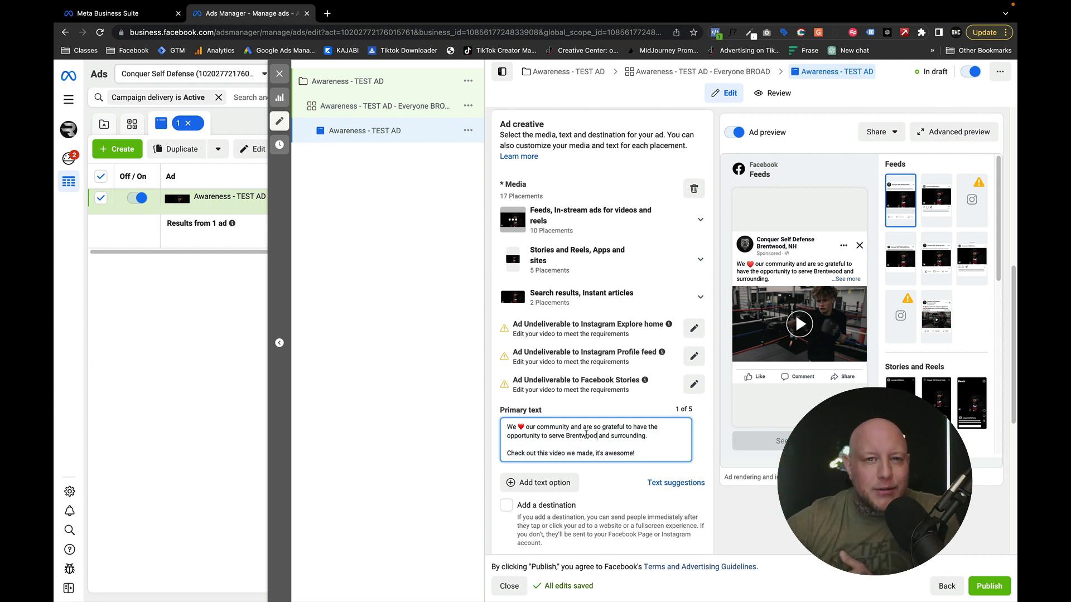
scroll(571, 450, down, 1)
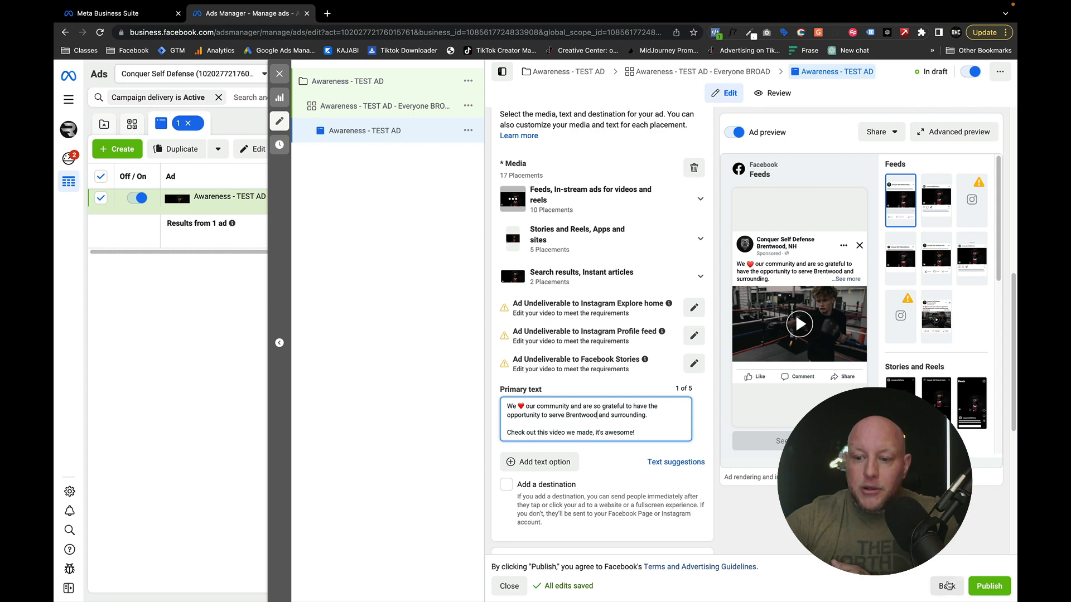
- Publish the ad, close the editor and go to the campaigns list
click(987, 585)
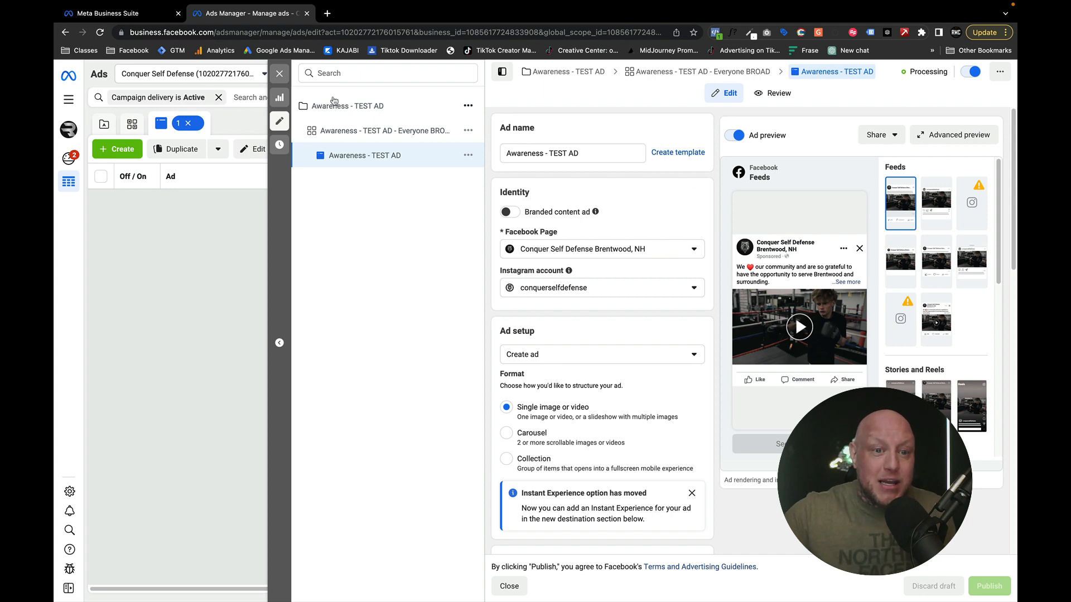
click(279, 73)
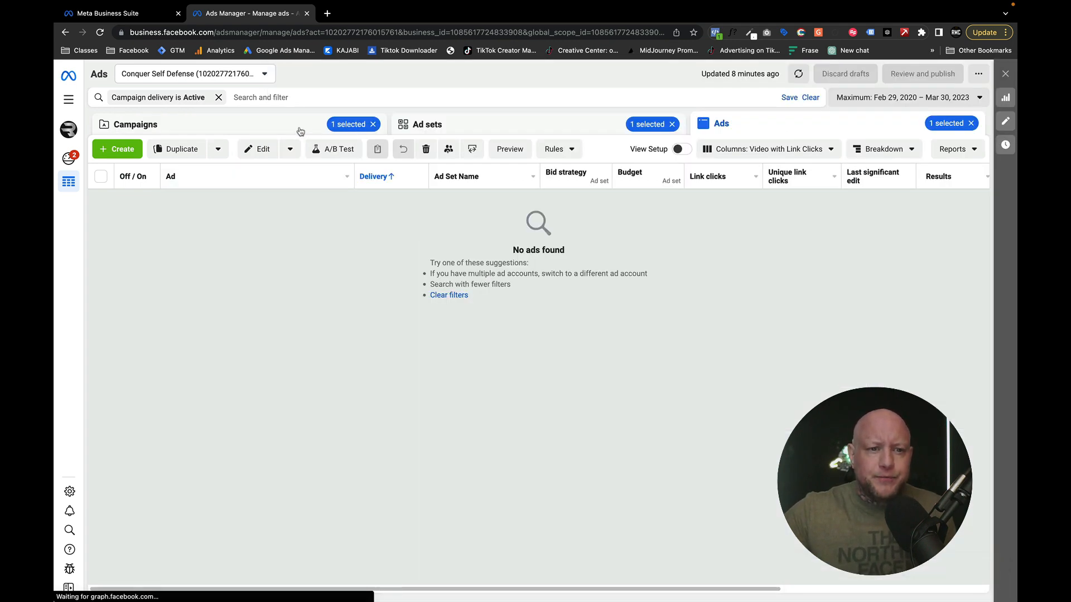
click(300, 130)
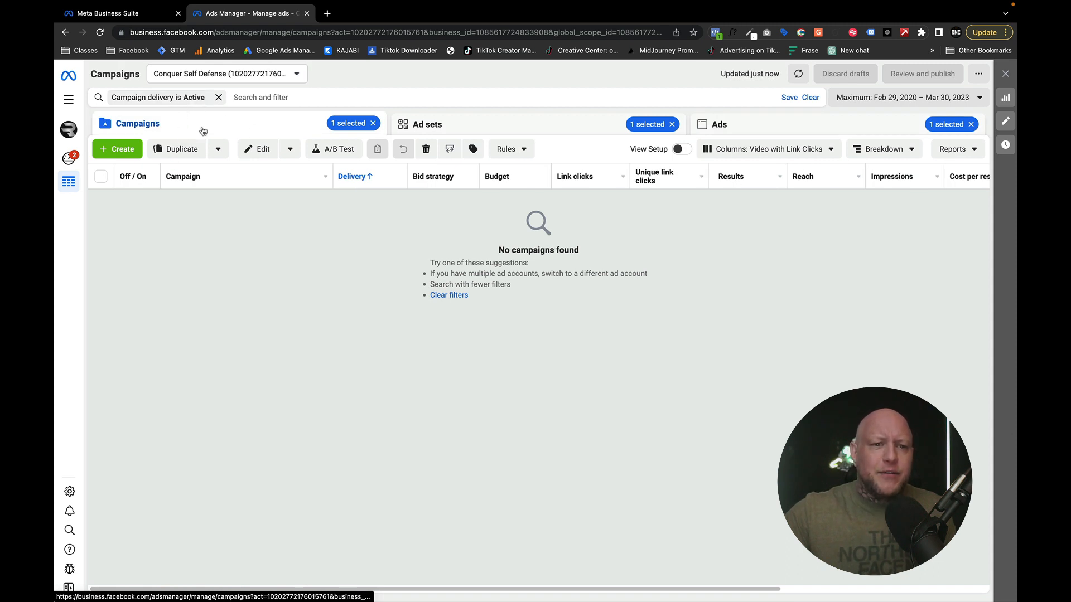